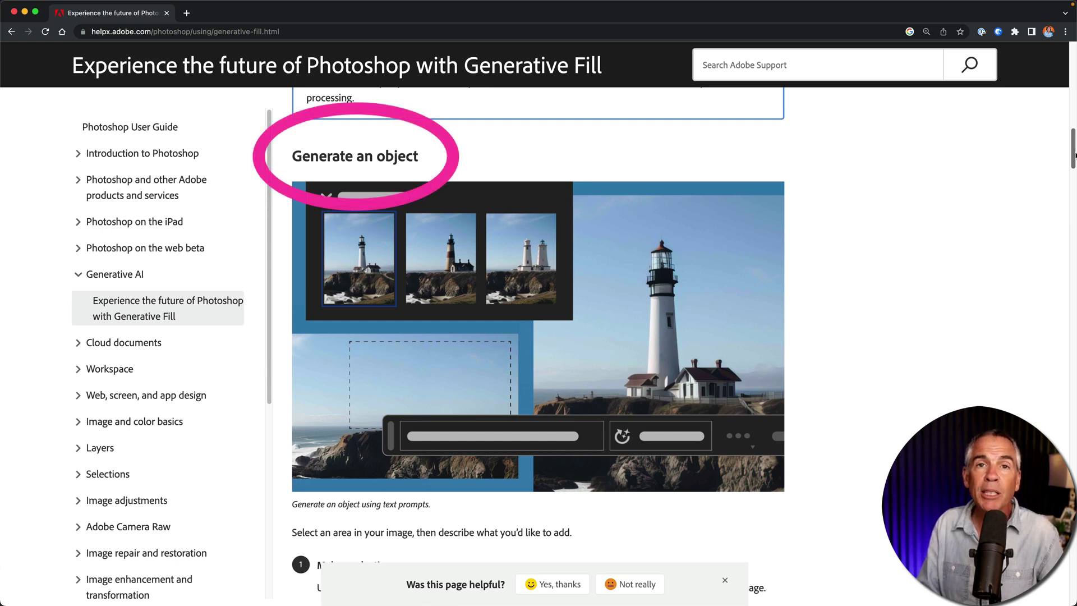
Launch Photoshop (Beta) from Creative Cloud's Beta apps list
drag(1074, 156, 1073, 280)
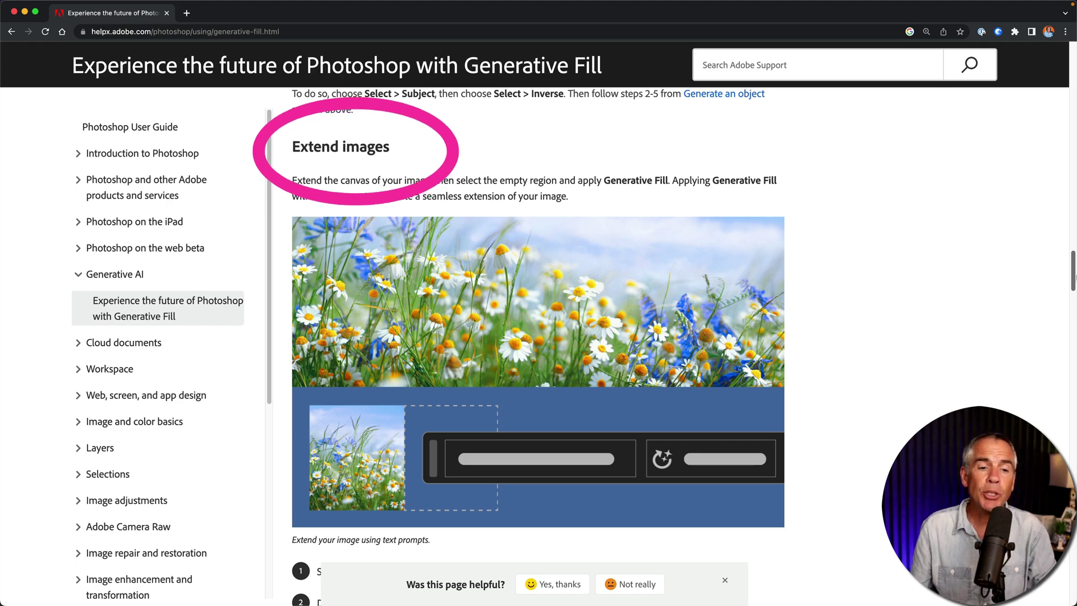
drag(1074, 276, 1074, 333)
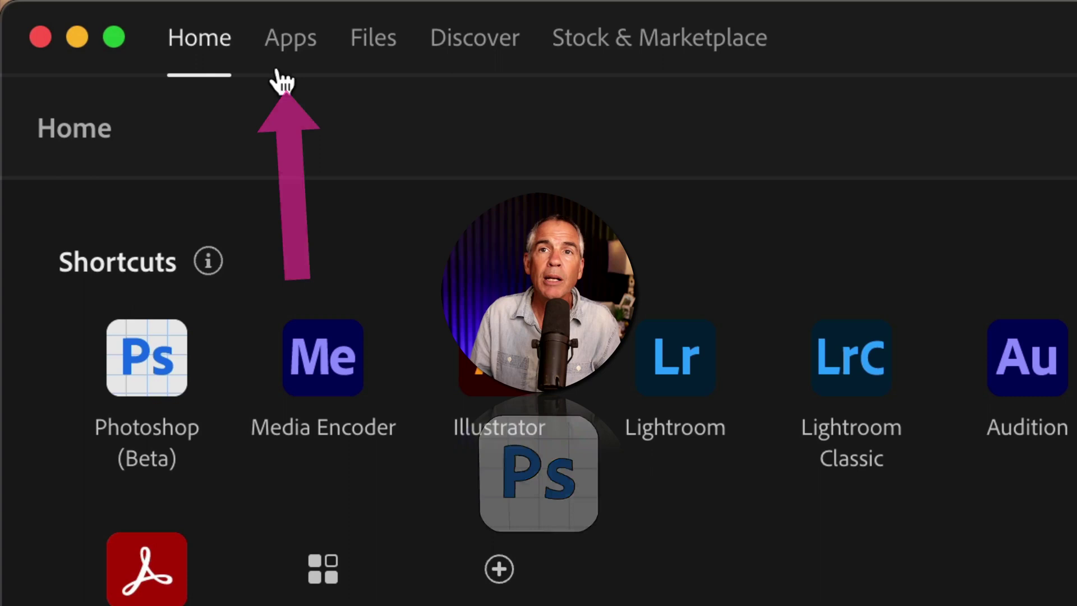
click(291, 49)
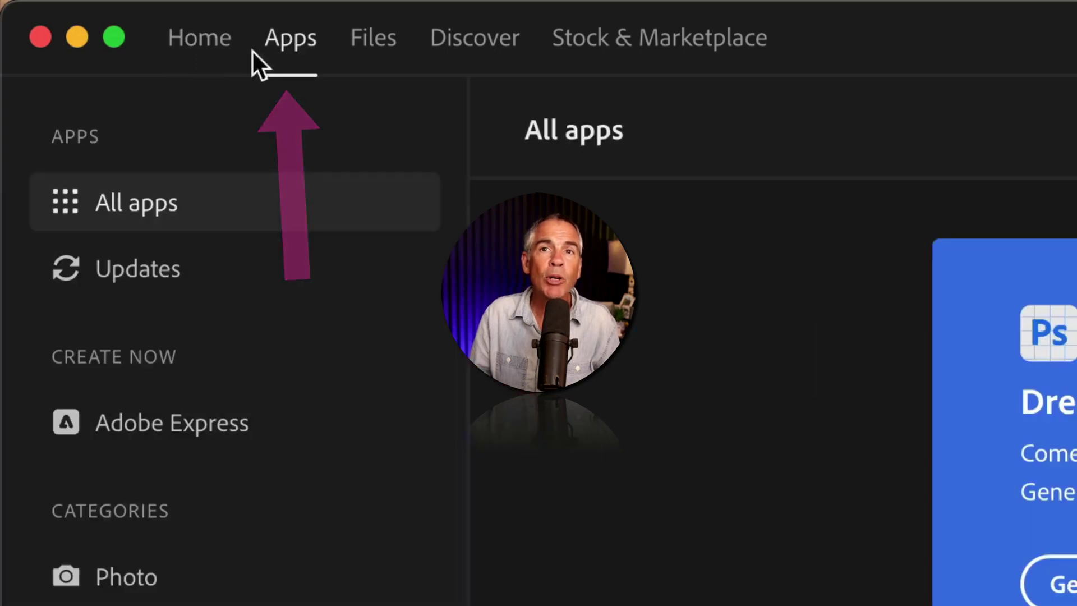
click(119, 274)
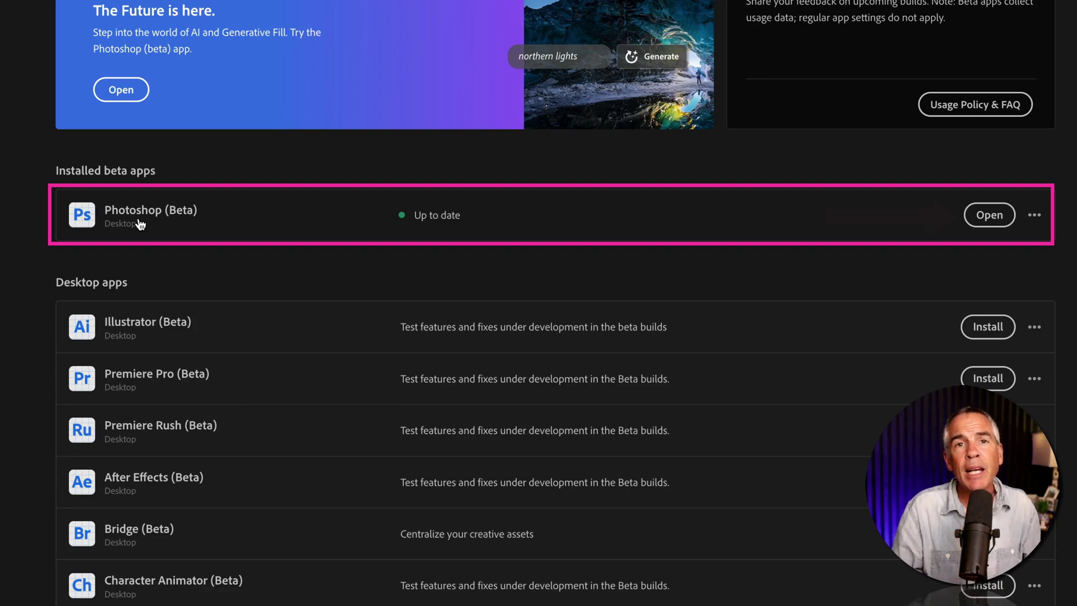
click(989, 215)
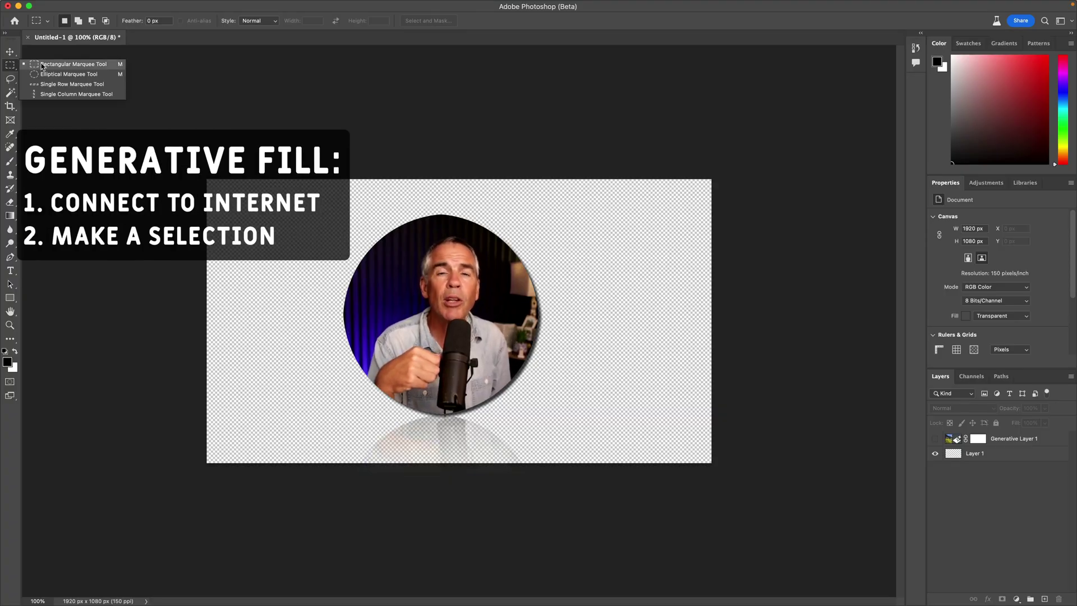
Look through the Lasso and Magic Wand tool variants, then select the entire canvas
click(11, 78)
click(21, 160)
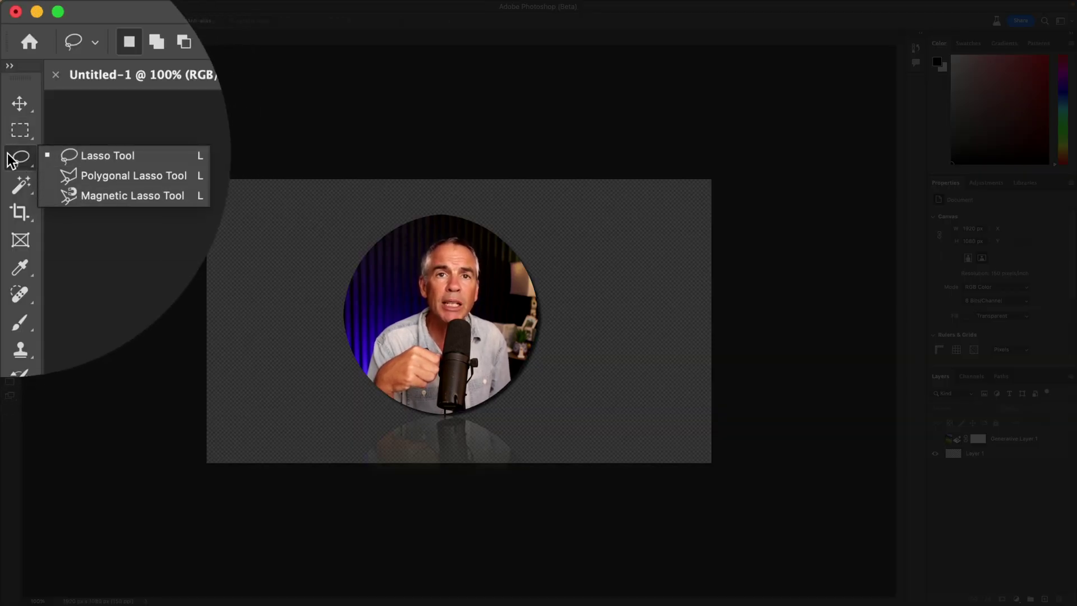
click(15, 186)
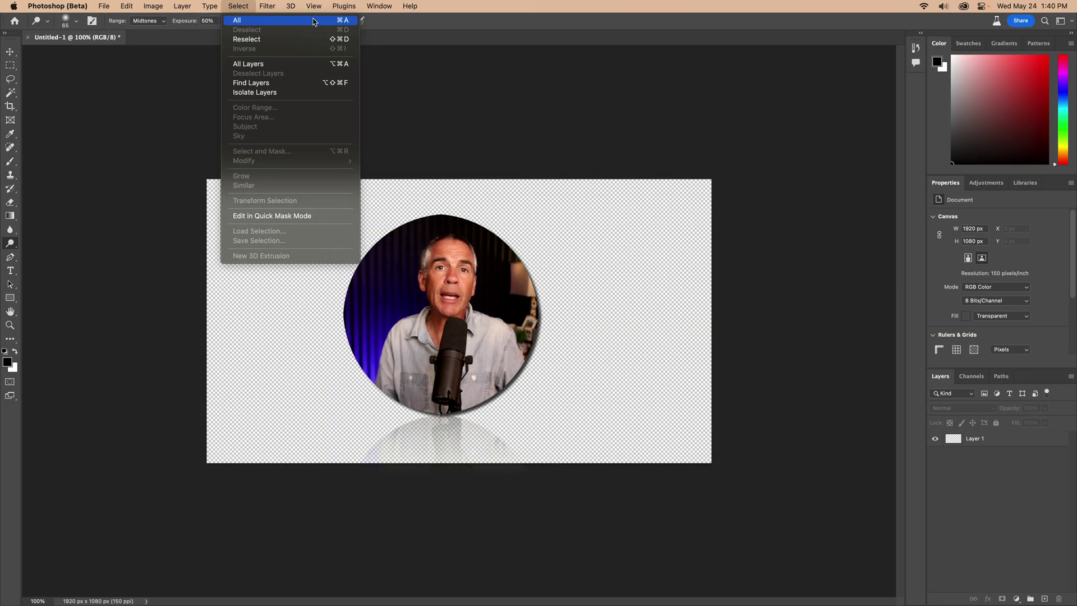
click(263, 22)
key(super+0)
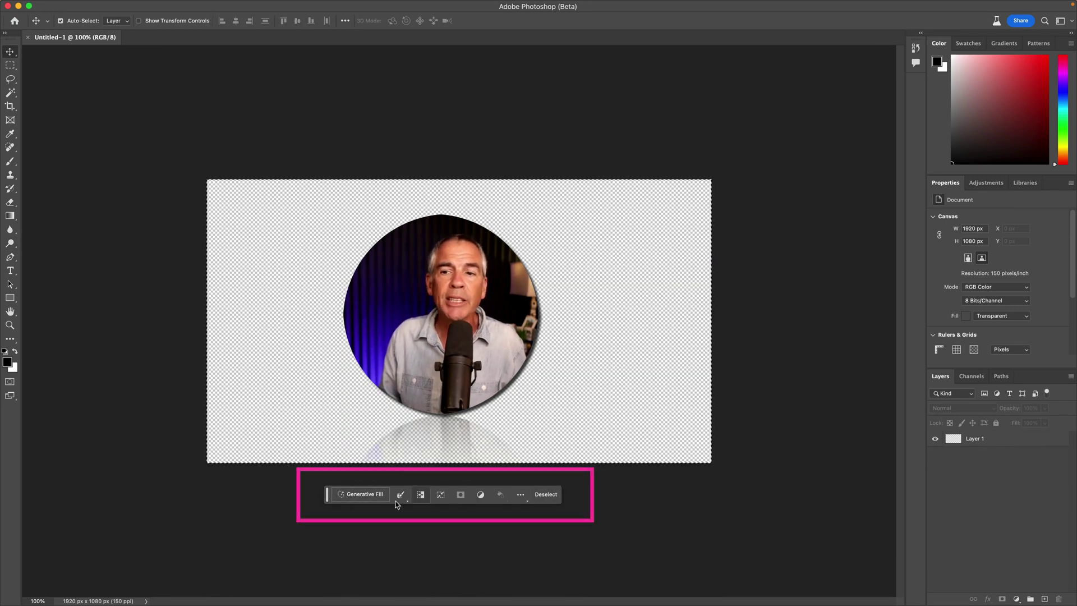
Drag the contextual task bar just below the canvas, leaving its options and Window menu unchanged
mouse_move(326, 496)
mouse_down()
mouse_move(101, 226)
mouse_move(554, 315)
mouse_move(312, 500)
mouse_up()
click(505, 500)
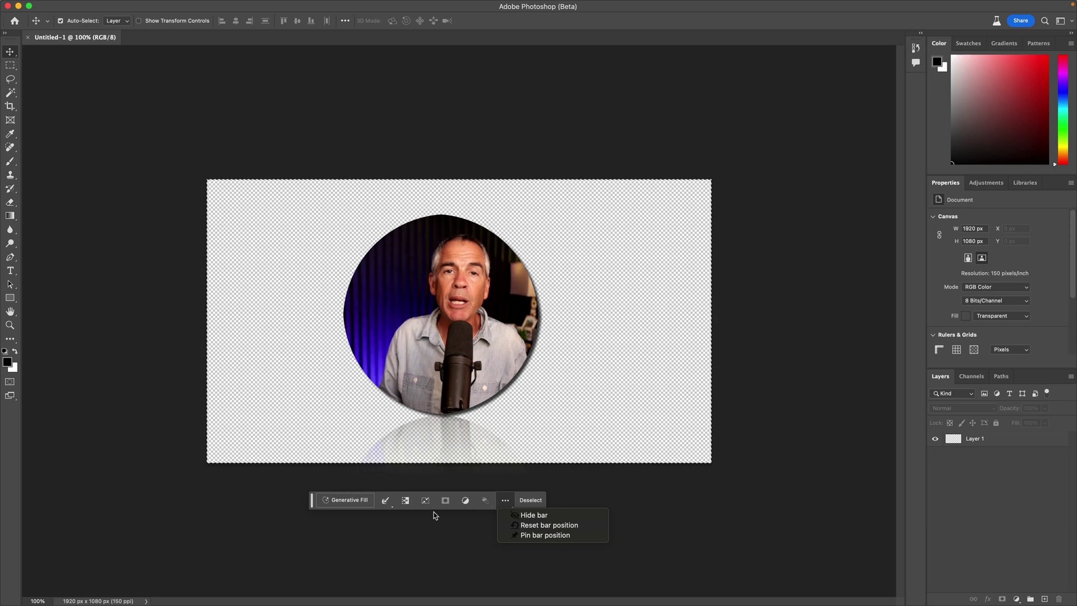
click(305, 500)
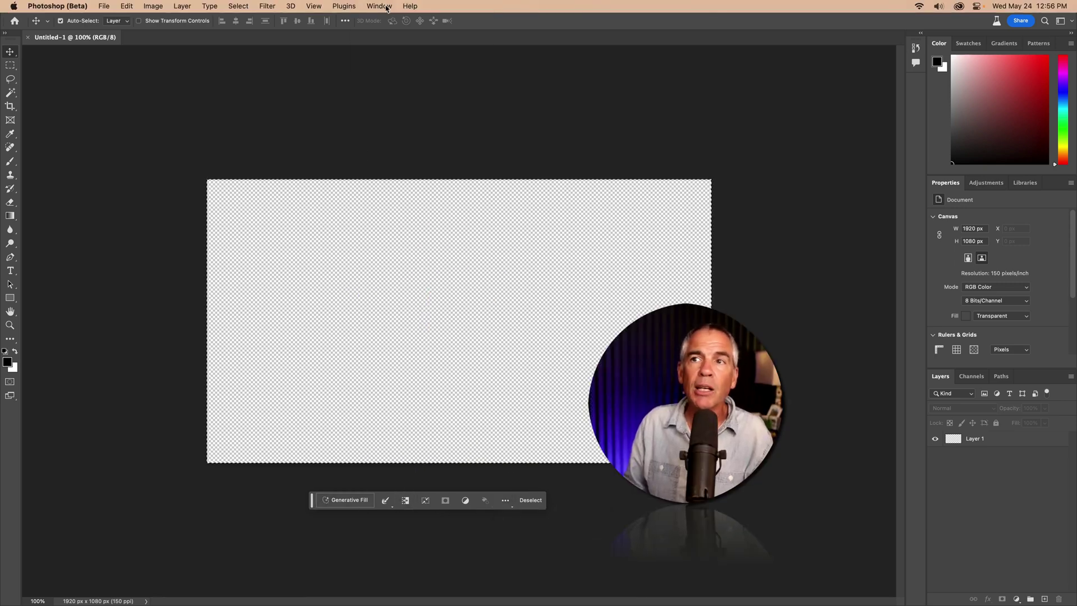
click(386, 6)
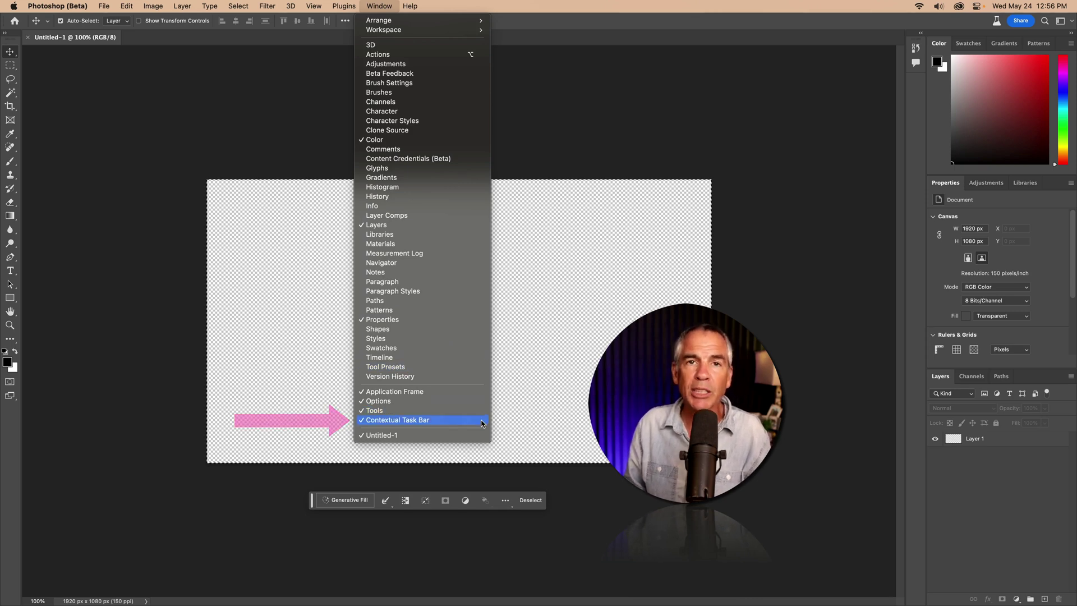
click(240, 208)
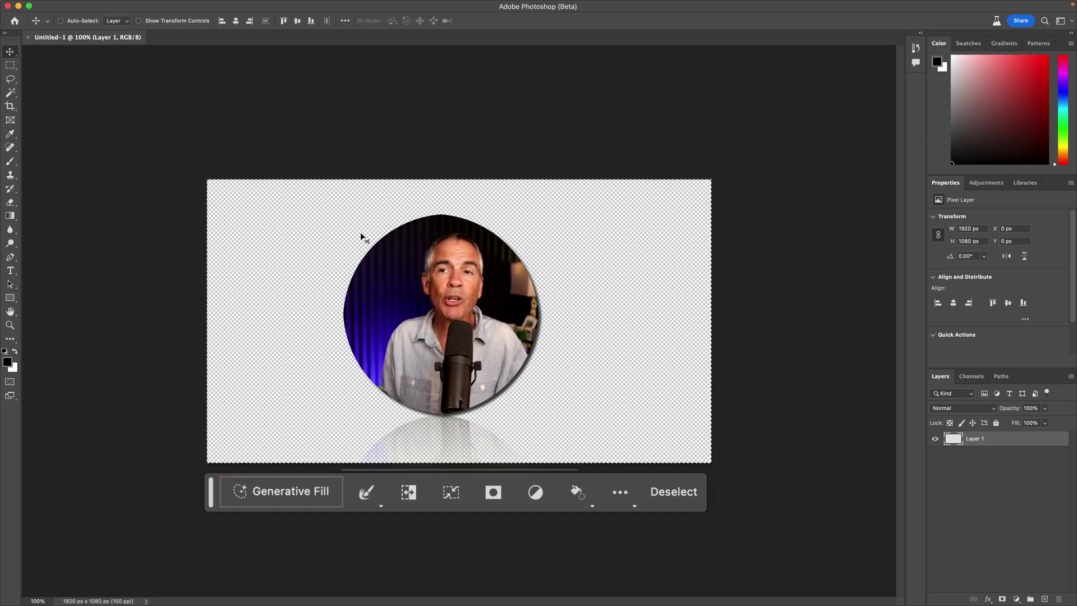
Deselect, then reselect the whole Untitled-1 canvas
key(super+d)
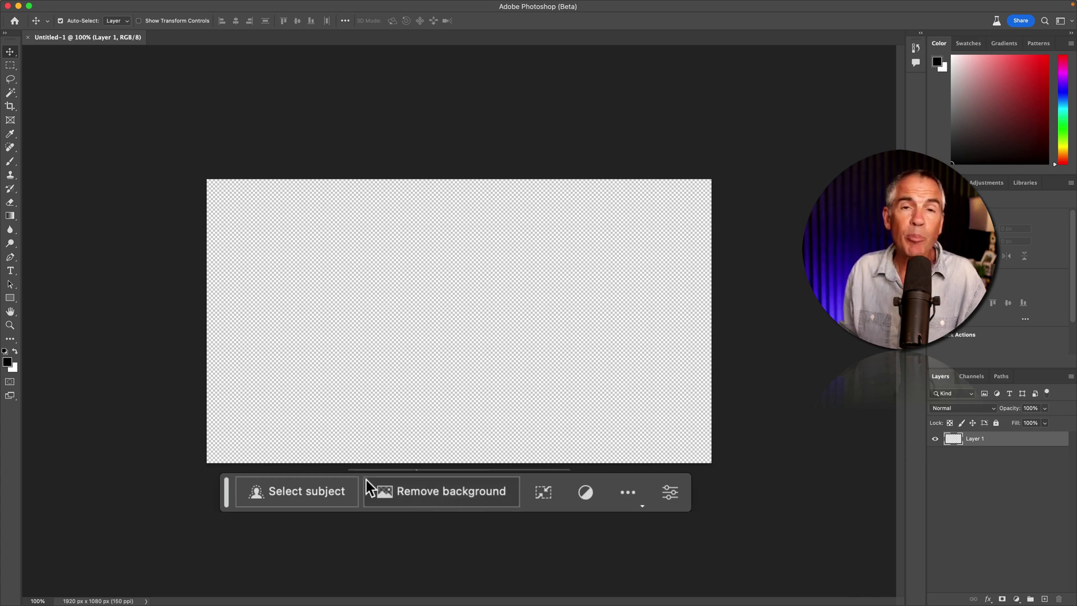
key(super+a)
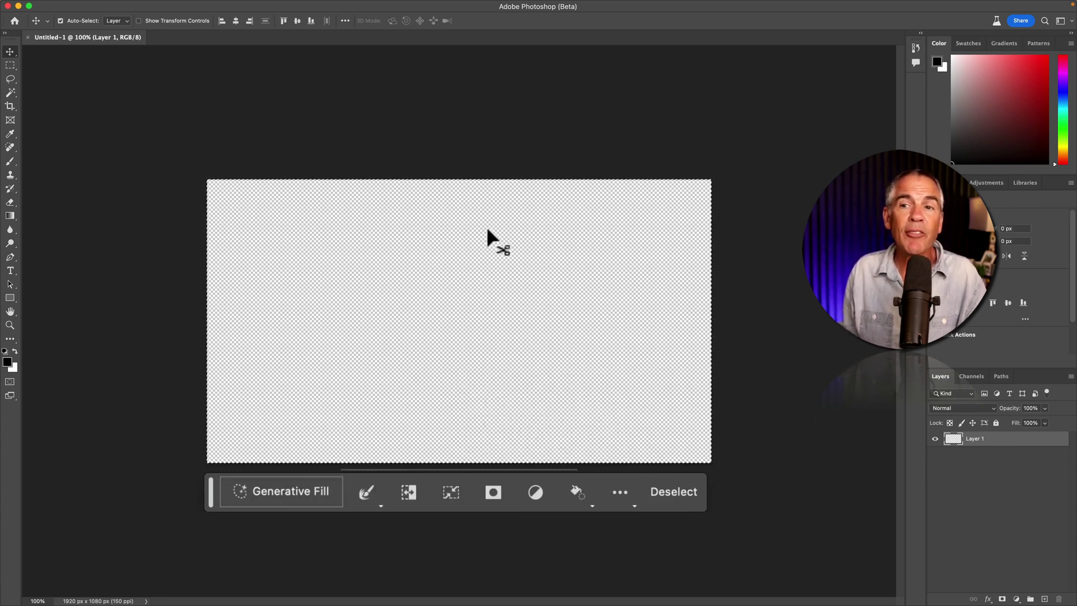
Generative Fill the canvas with the prompt 'mountain town with whitewater and wildflowers'
click(291, 496)
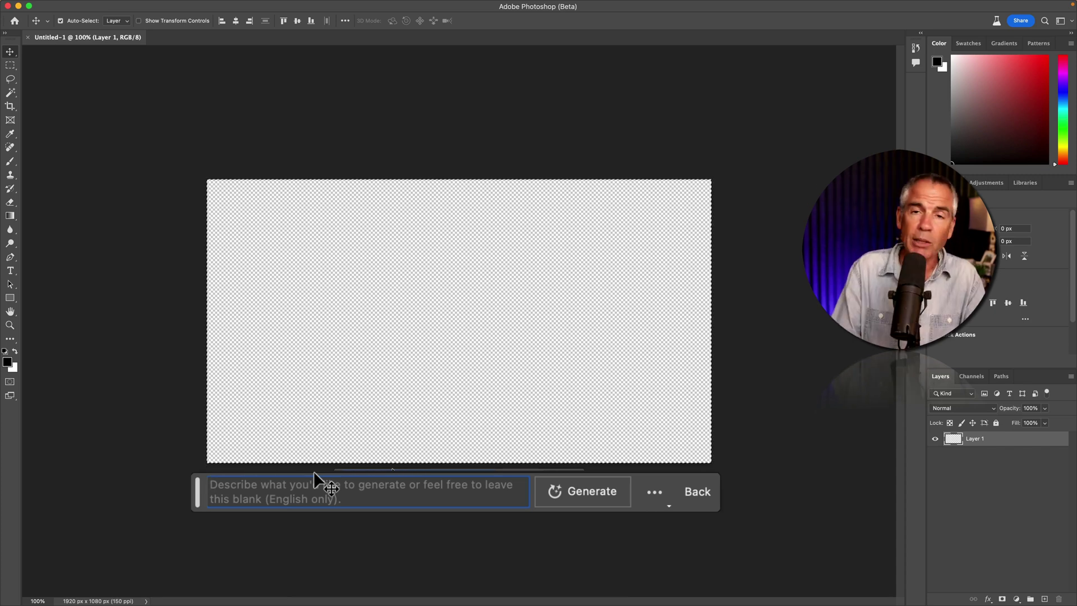
text(mountain t)
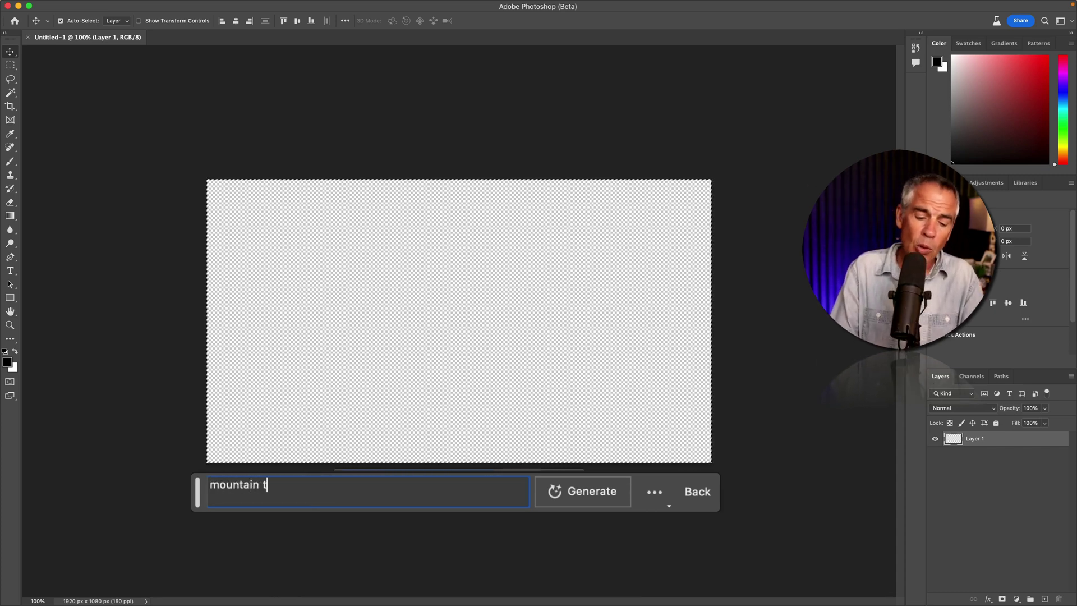
text(own with w)
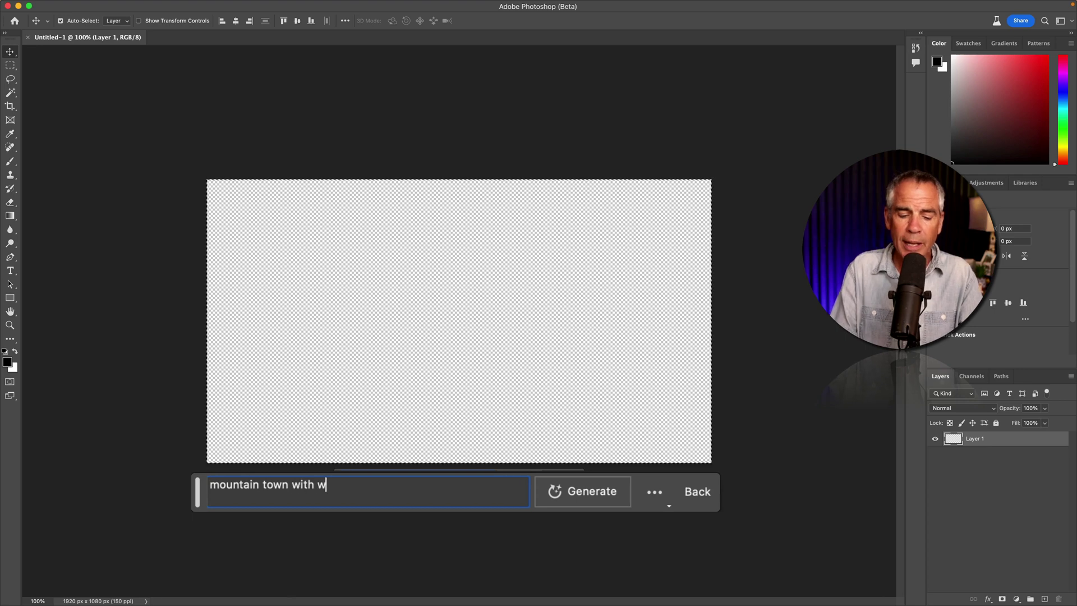
text(hitewater and wildfo)
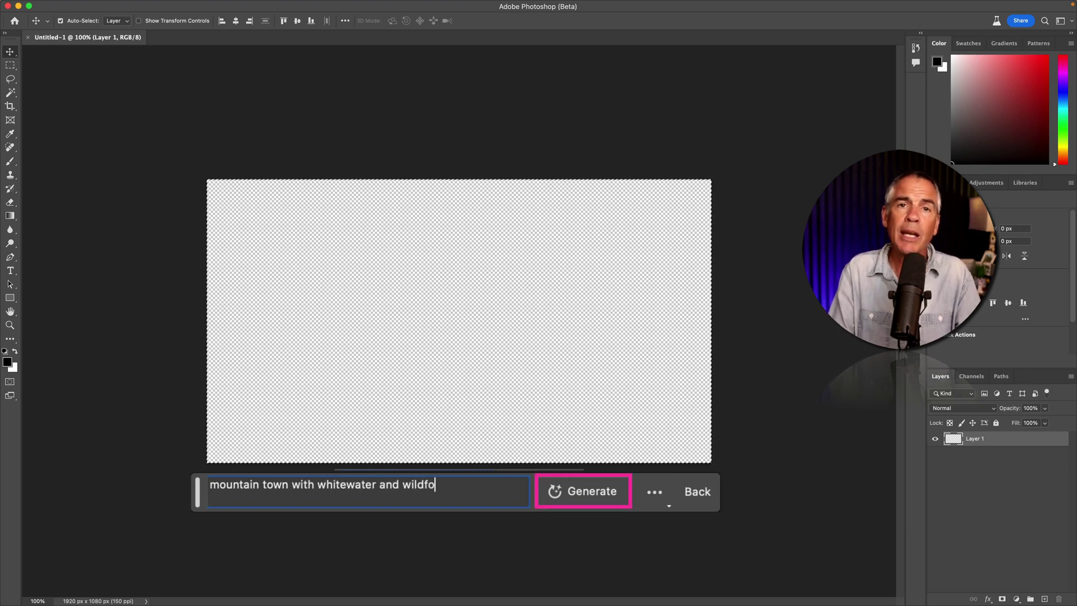
key(BackSpace)
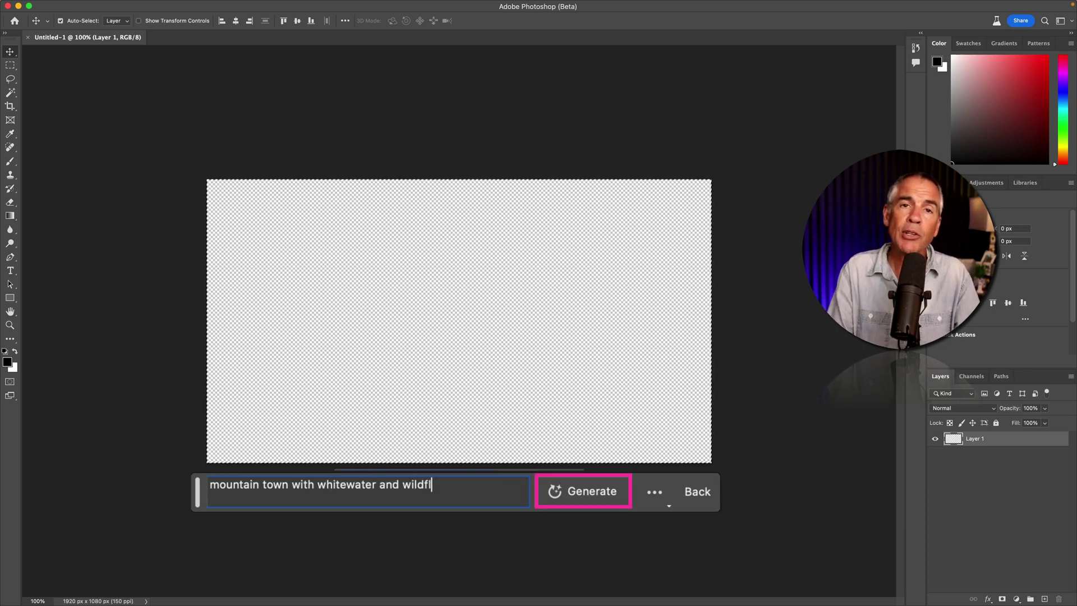
text(lowers)
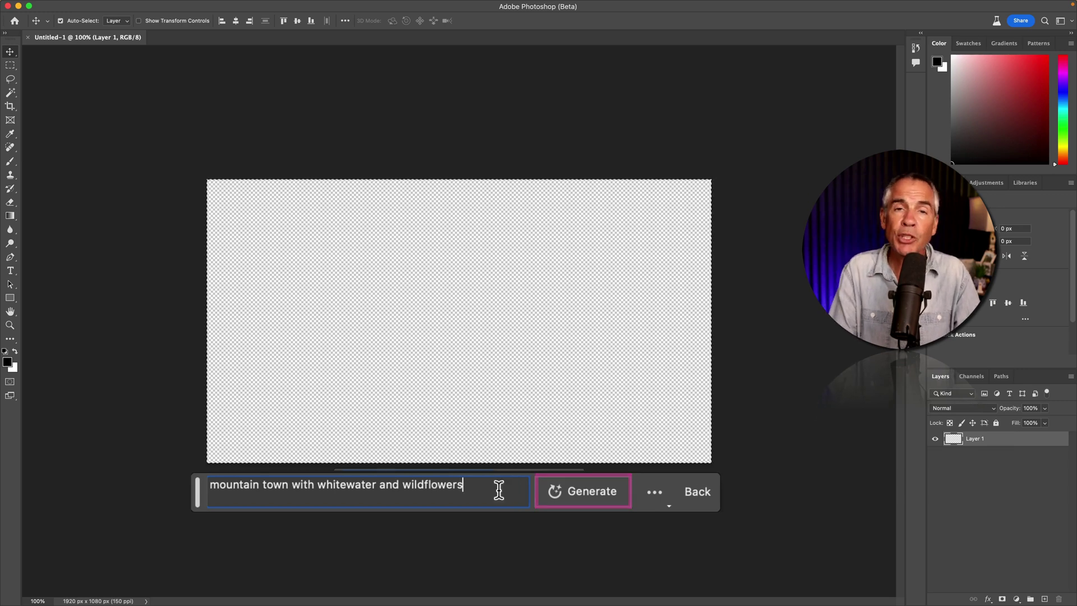
click(609, 502)
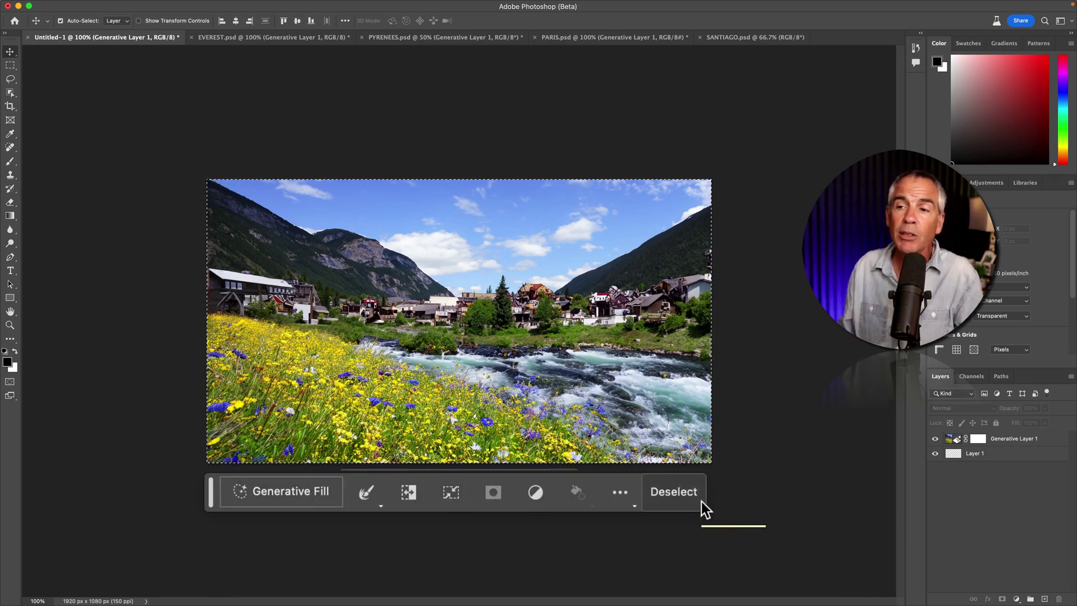
Deselect the finished mountain town image
click(700, 504)
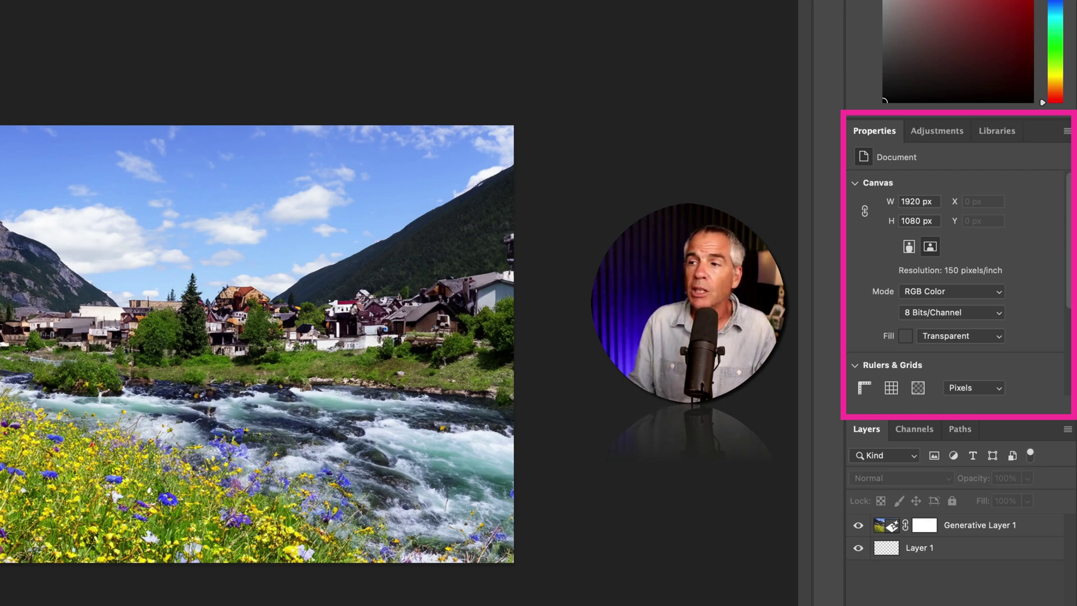
Compare the three mountain-town variations in the generative layer's properties and return to the first
click(993, 532)
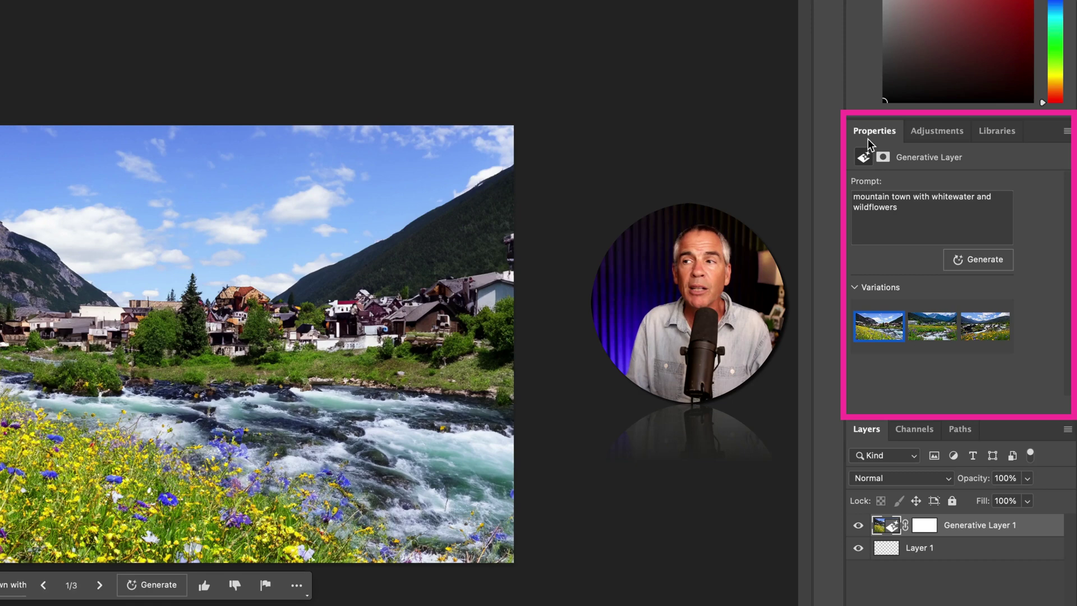
drag(898, 207, 838, 196)
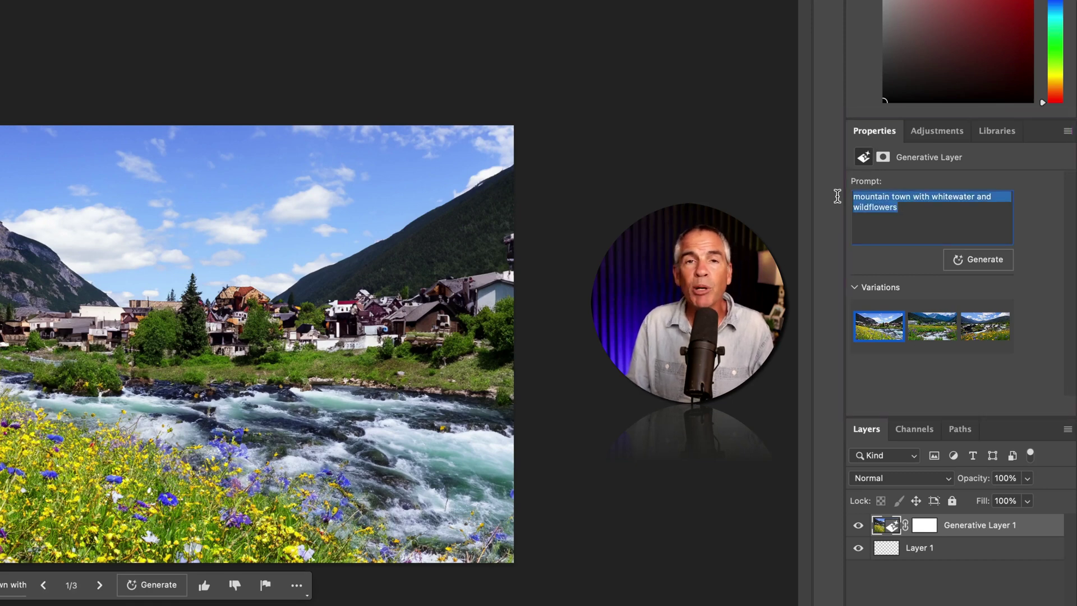
click(854, 287)
click(854, 288)
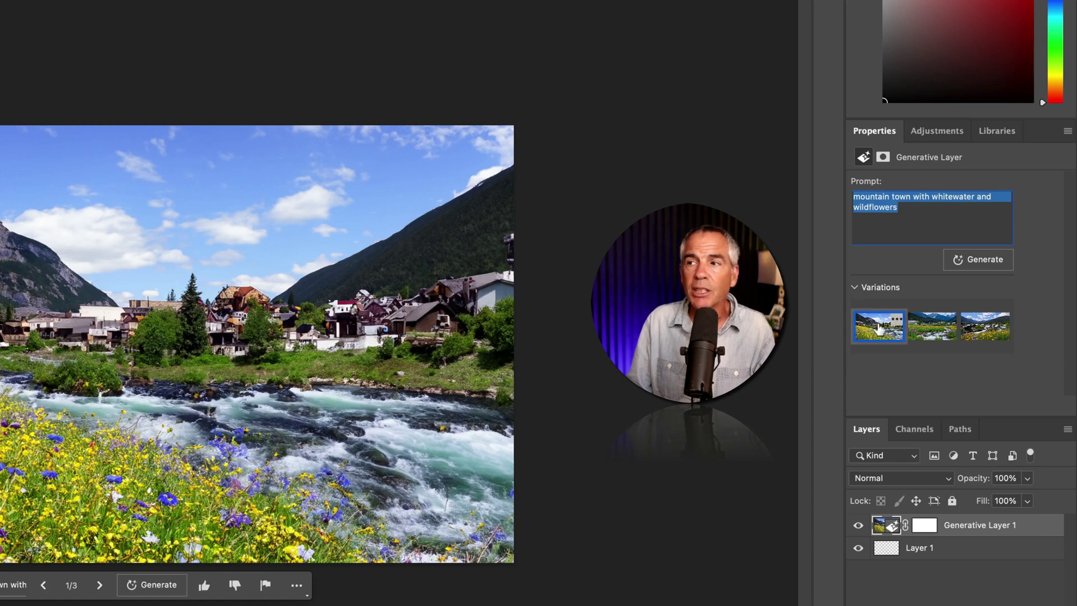
click(912, 335)
click(982, 335)
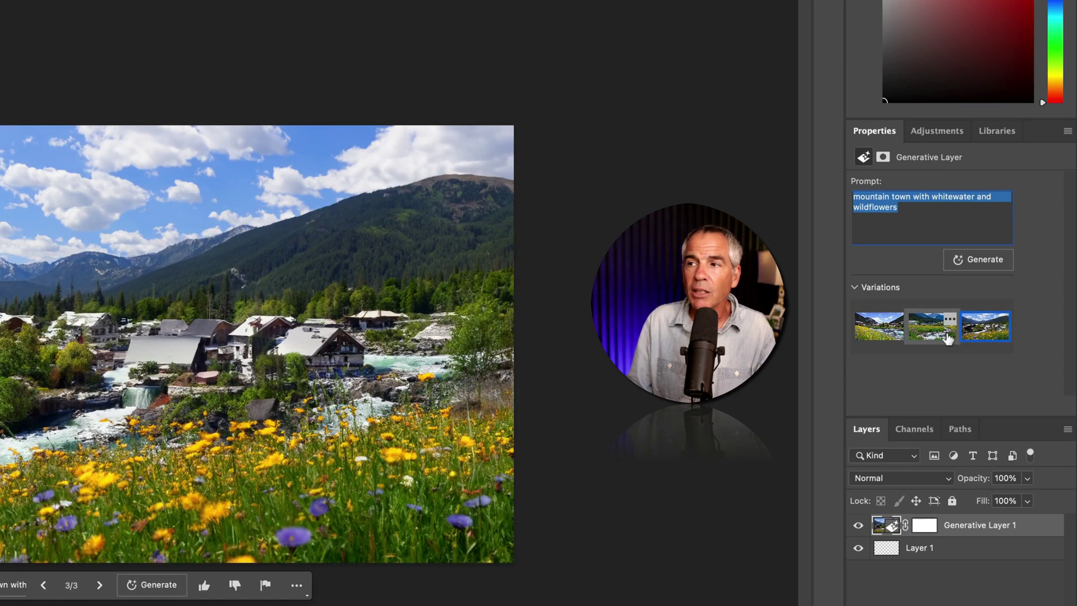
click(915, 340)
click(879, 327)
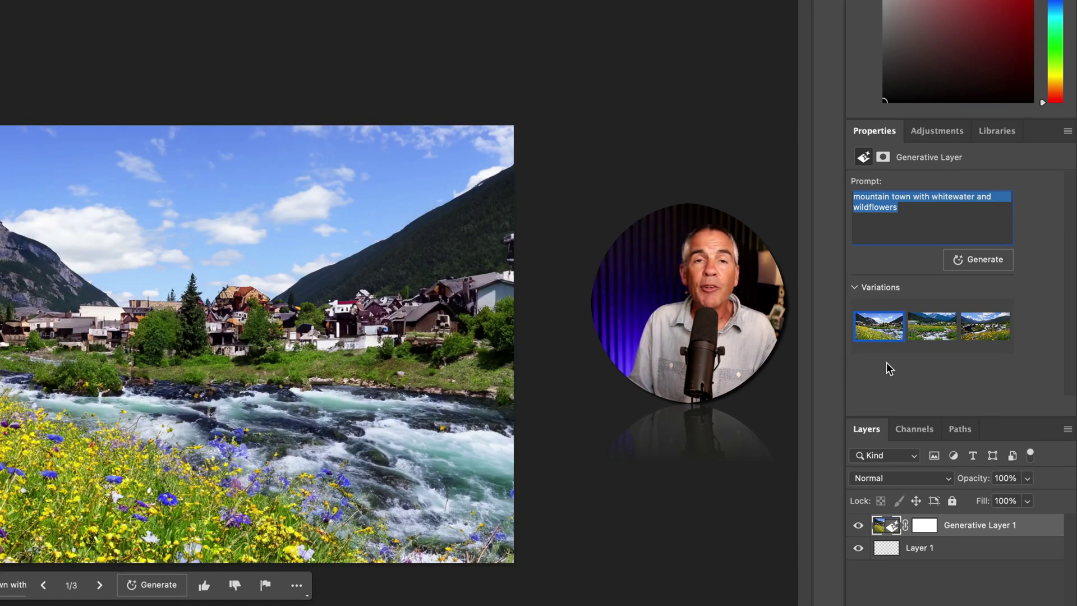
Open the first variation's feedback options and dismiss them without rating
mouse_move(867, 341)
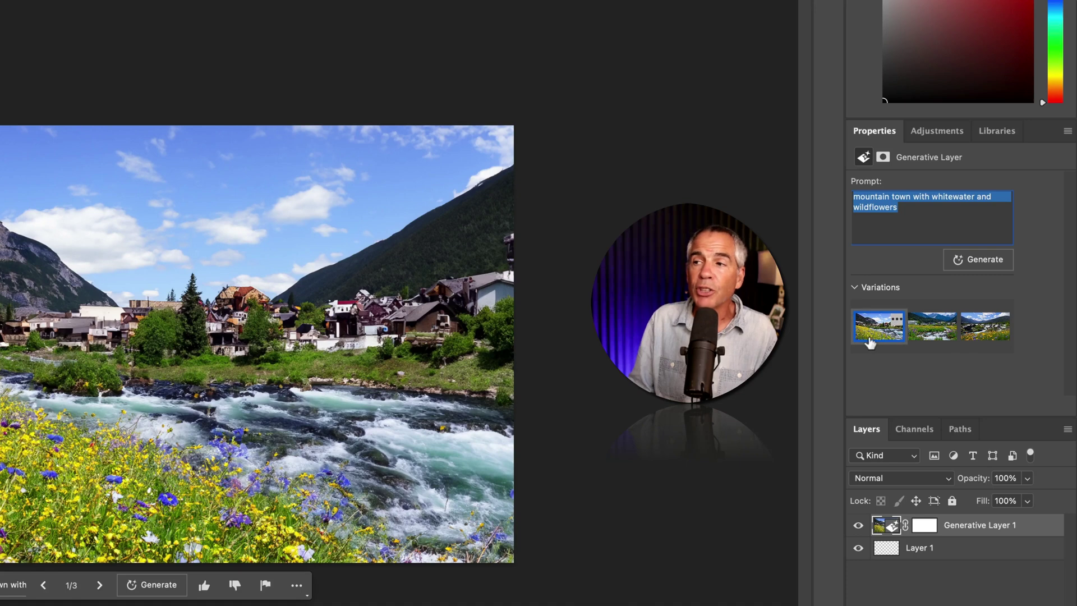
click(896, 323)
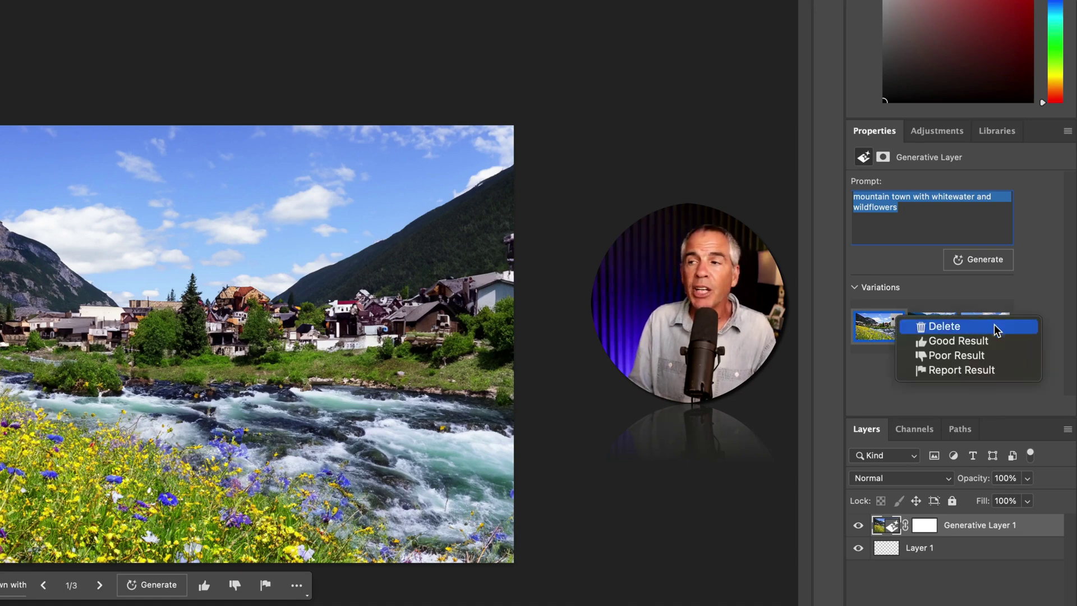
key(Escape)
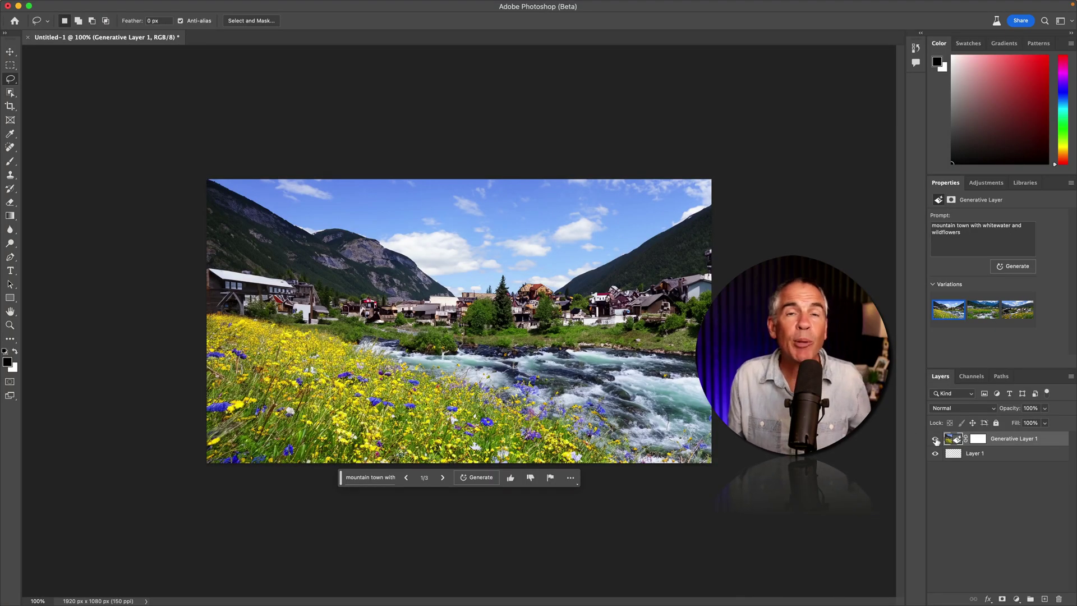
click(1045, 600)
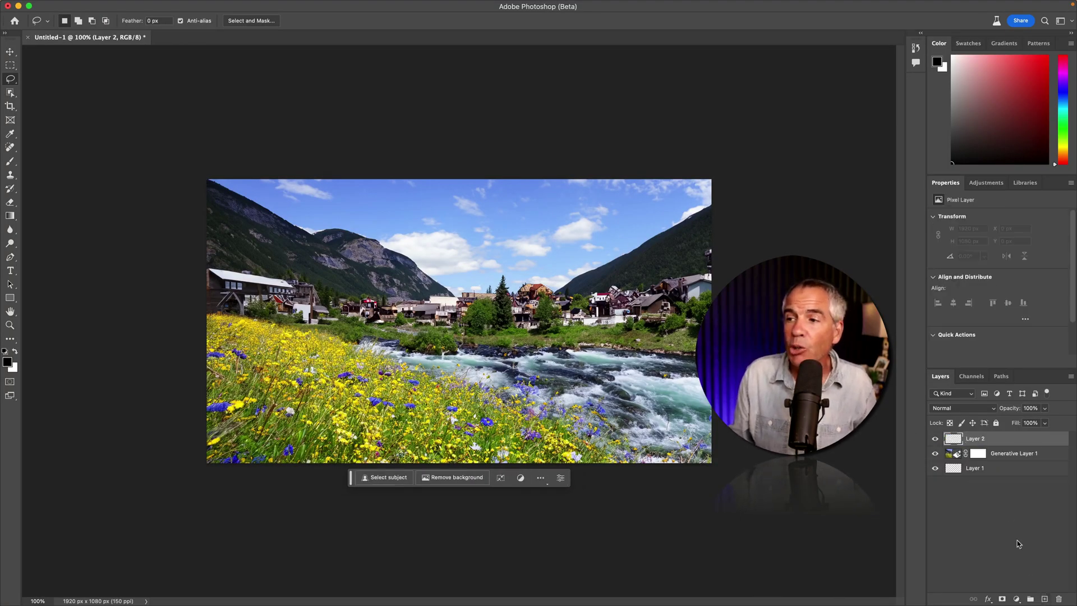
click(935, 453)
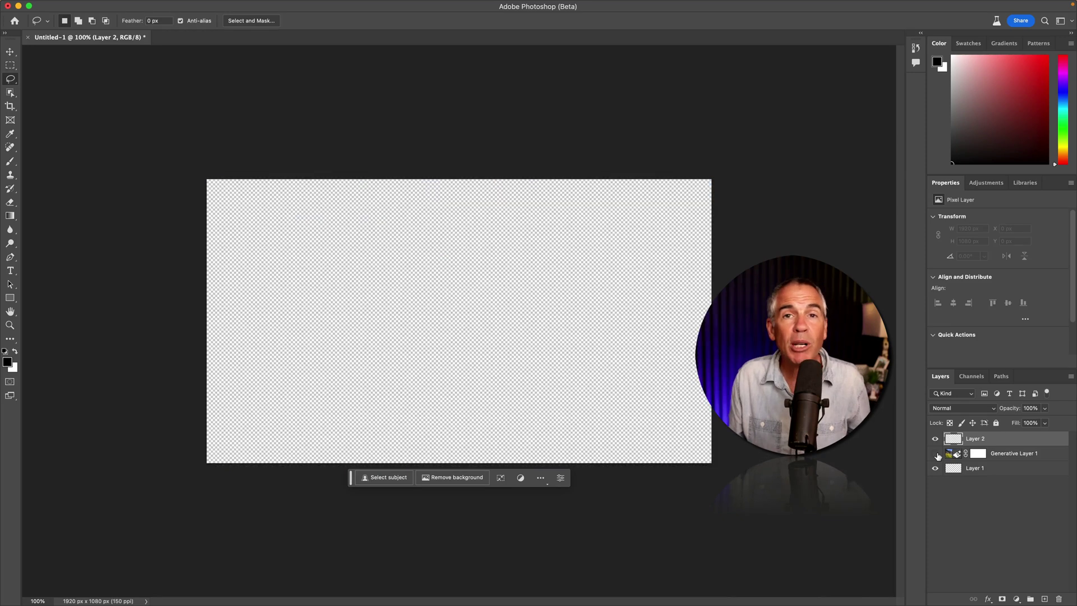
key(super+z)
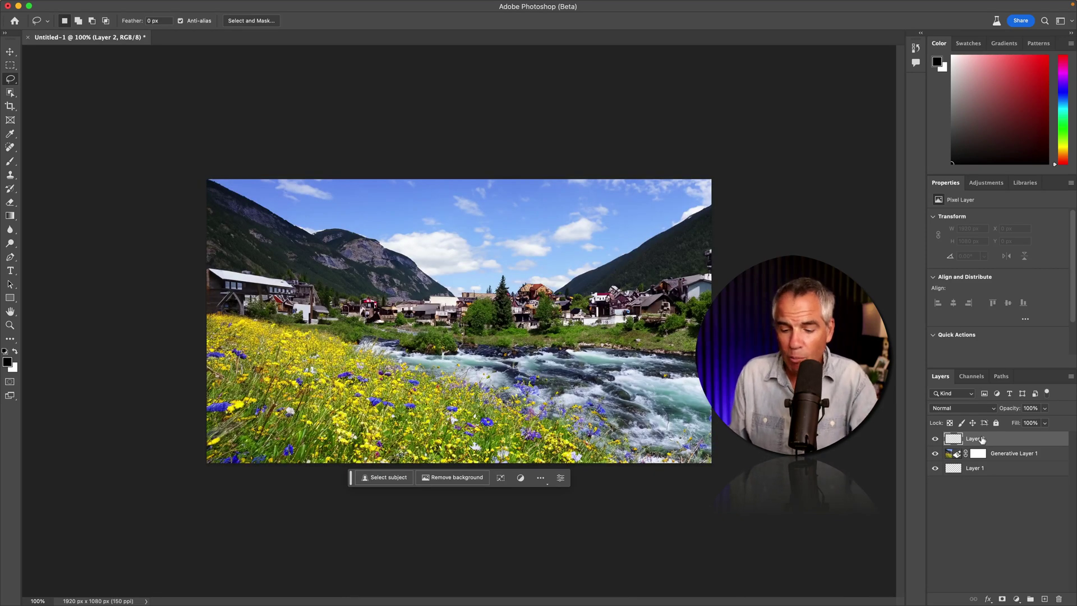
key(super+z)
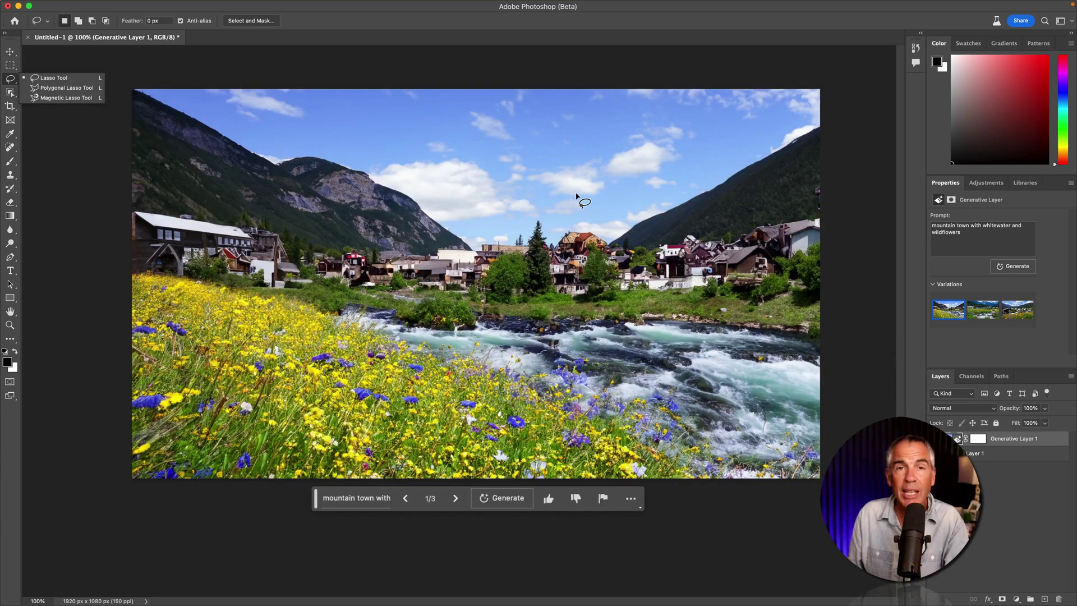
Lasso a stretch of the river and generate a grizzly bear into it with Generative Fill
mouse_move(626, 307)
mouse_down()
mouse_move(539, 337)
mouse_move(531, 365)
mouse_move(544, 412)
mouse_move(601, 466)
mouse_move(740, 508)
mouse_up()
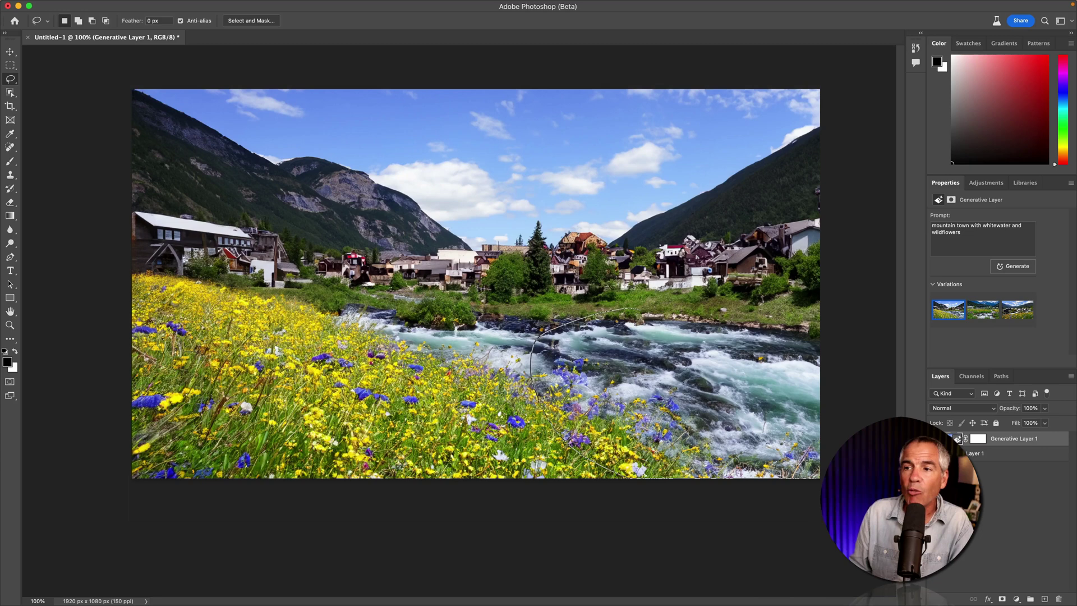
drag(631, 309, 633, 309)
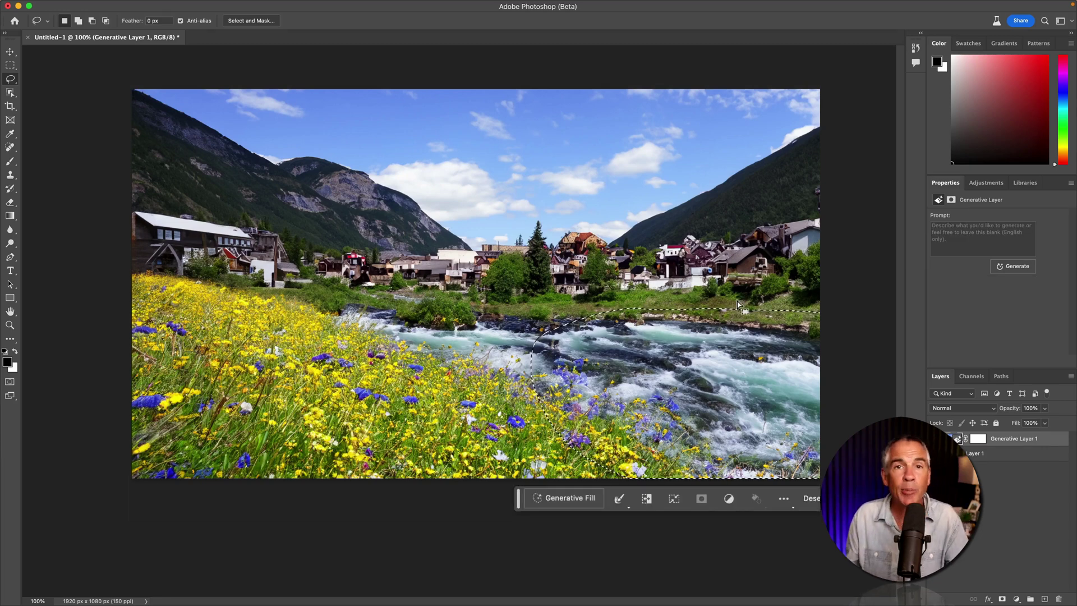
click(570, 499)
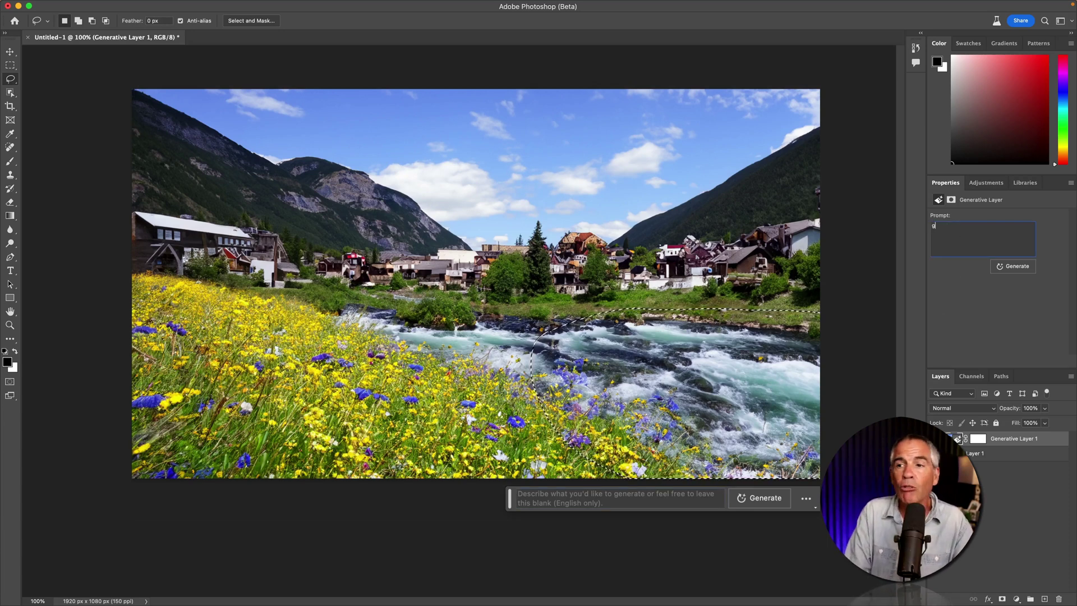
click(1025, 266)
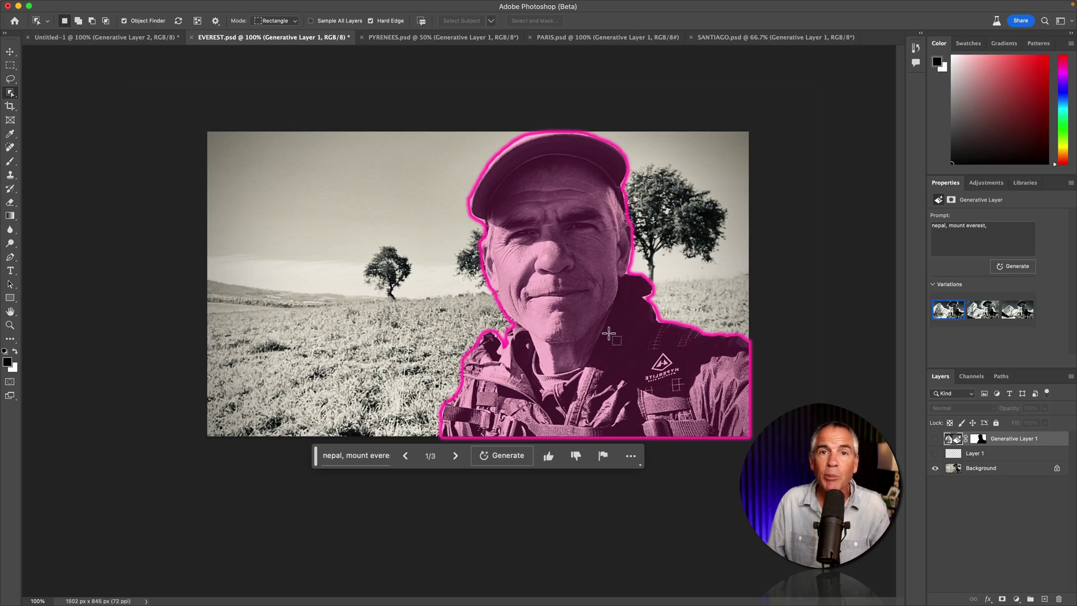
Show the Everest backdrop layer in EVEREST.psd and choose its third variation
click(936, 438)
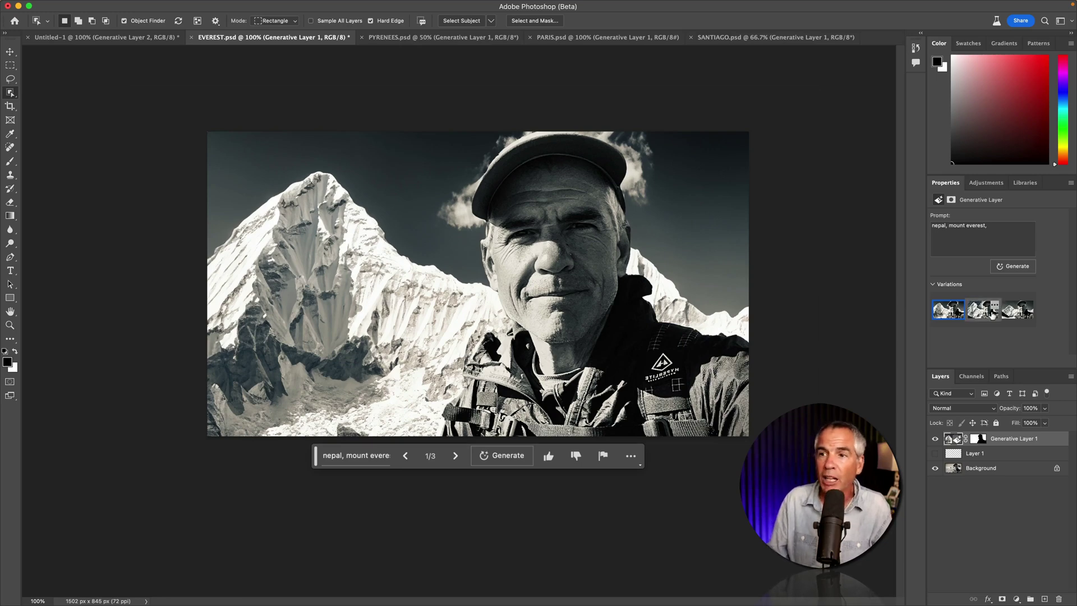
click(983, 310)
click(1017, 309)
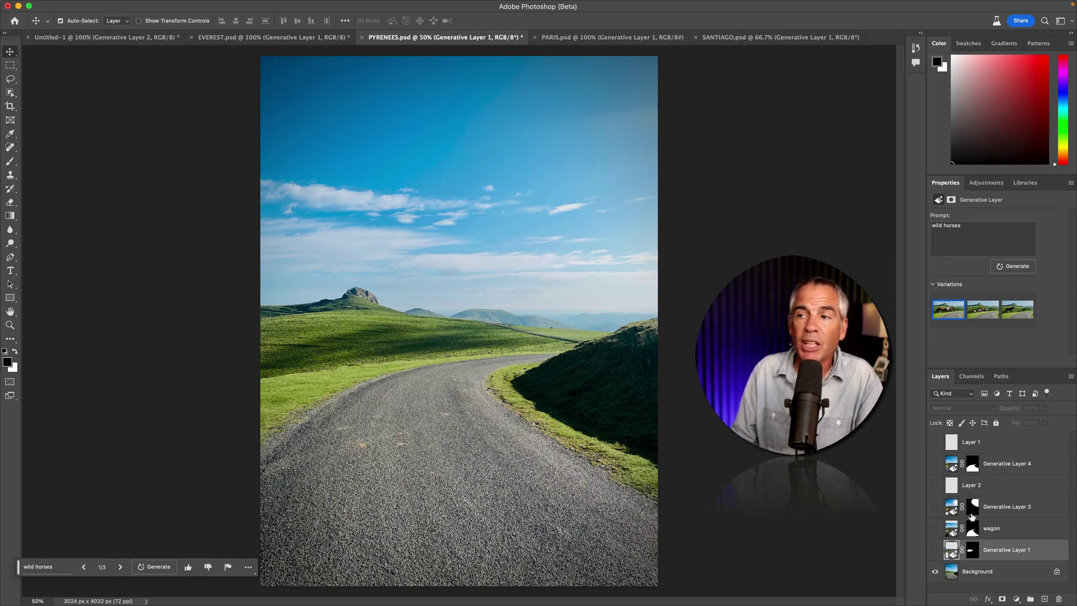
Turn on the wild horses, wagon and sunburst generative layers in PYRENEES.psd
click(935, 550)
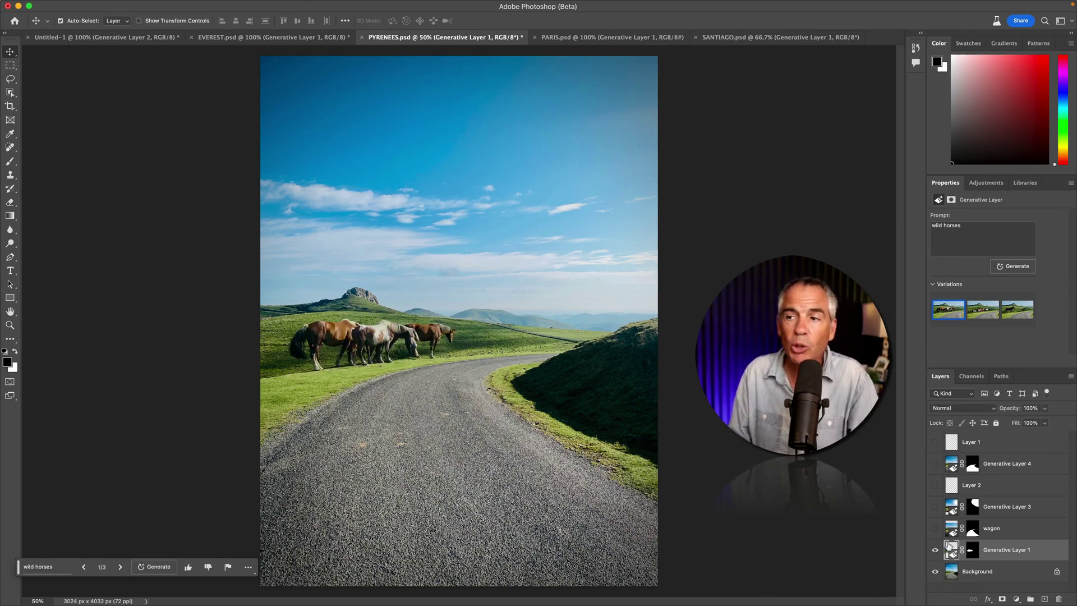
click(935, 528)
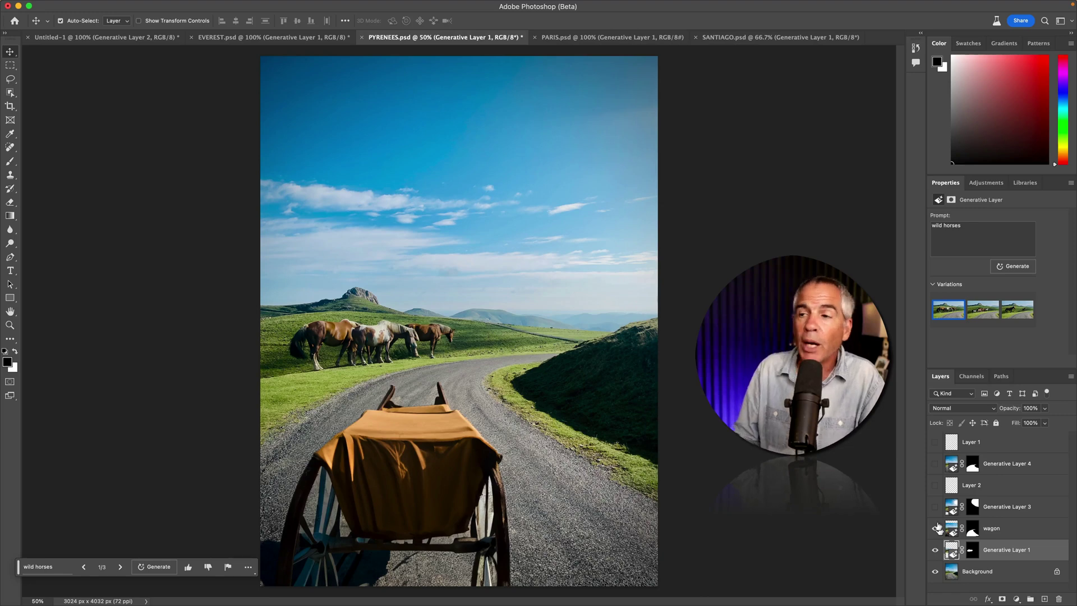
click(935, 507)
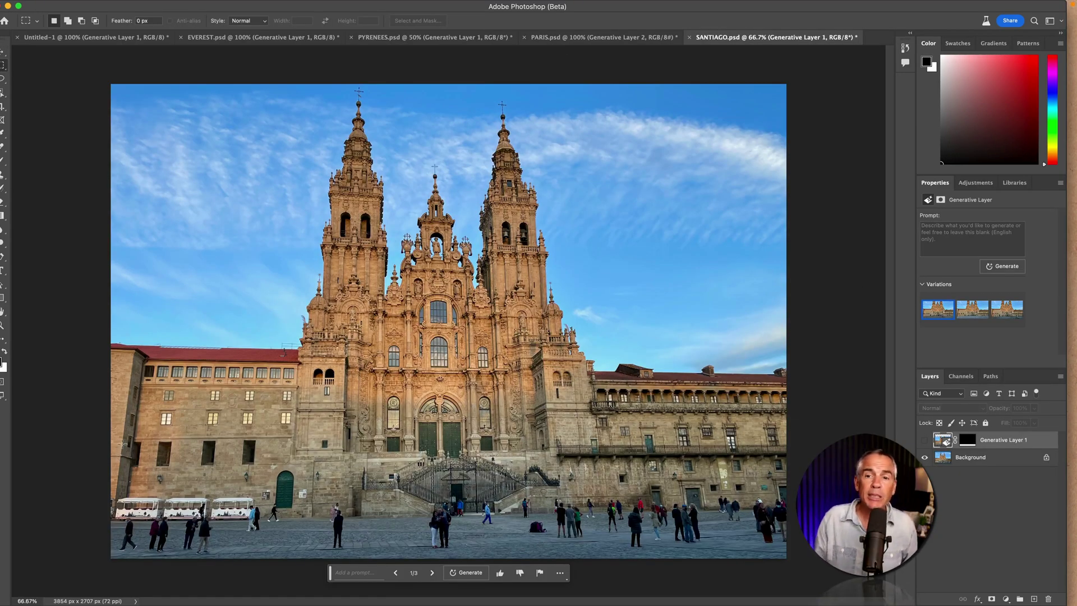
Select the lower plaza strip, show Generative Layer 1, and preview people-free variations 2 and 3
drag(108, 439, 839, 580)
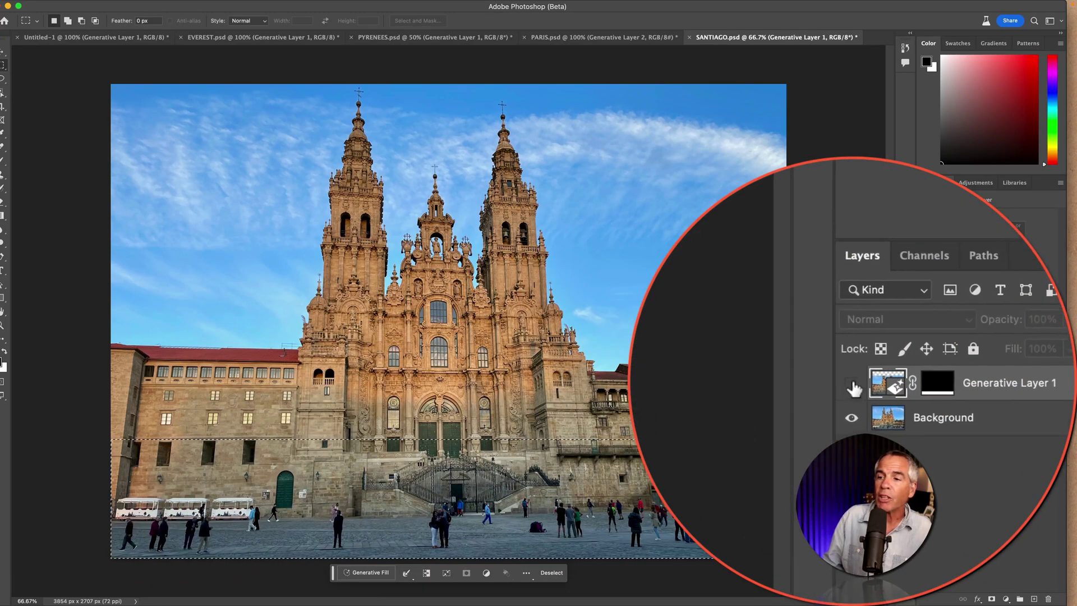
click(925, 442)
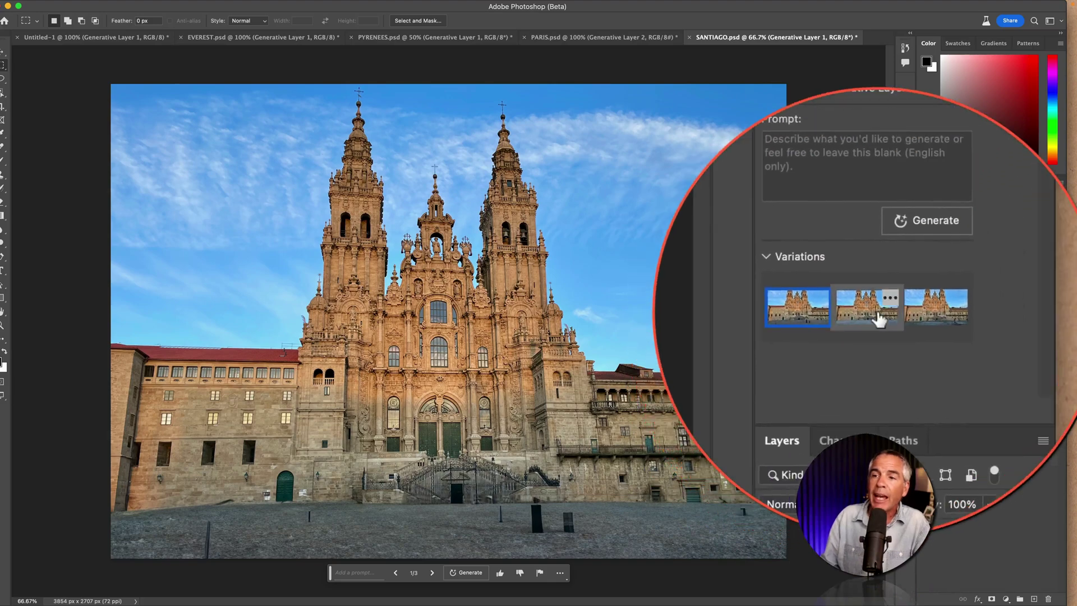
click(973, 311)
click(1007, 310)
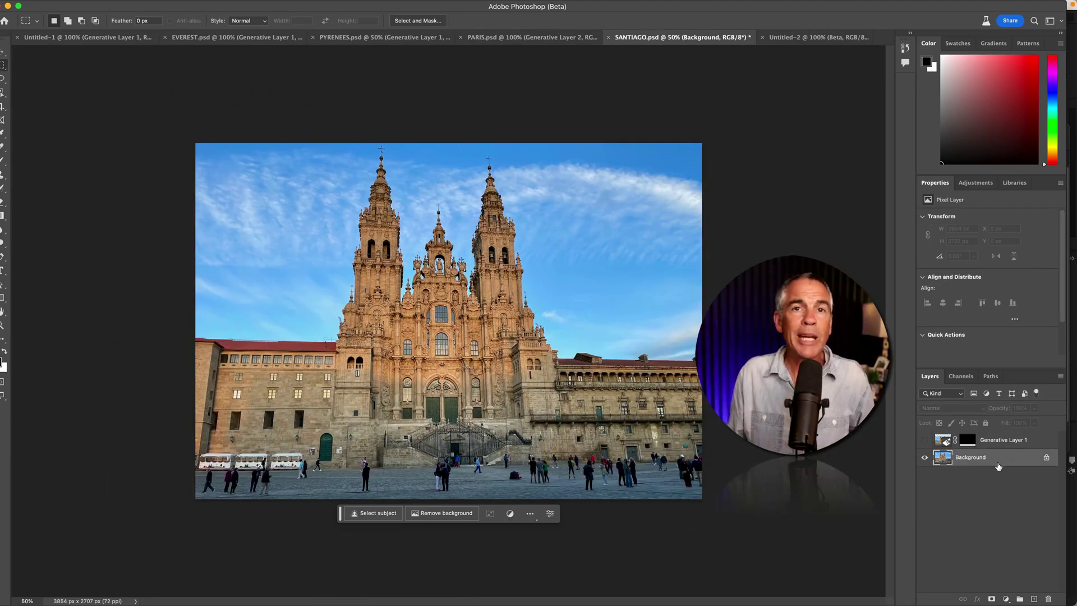
Crop outward to extend the SANTIAGO.psd canvas downward below the plaza
key(c)
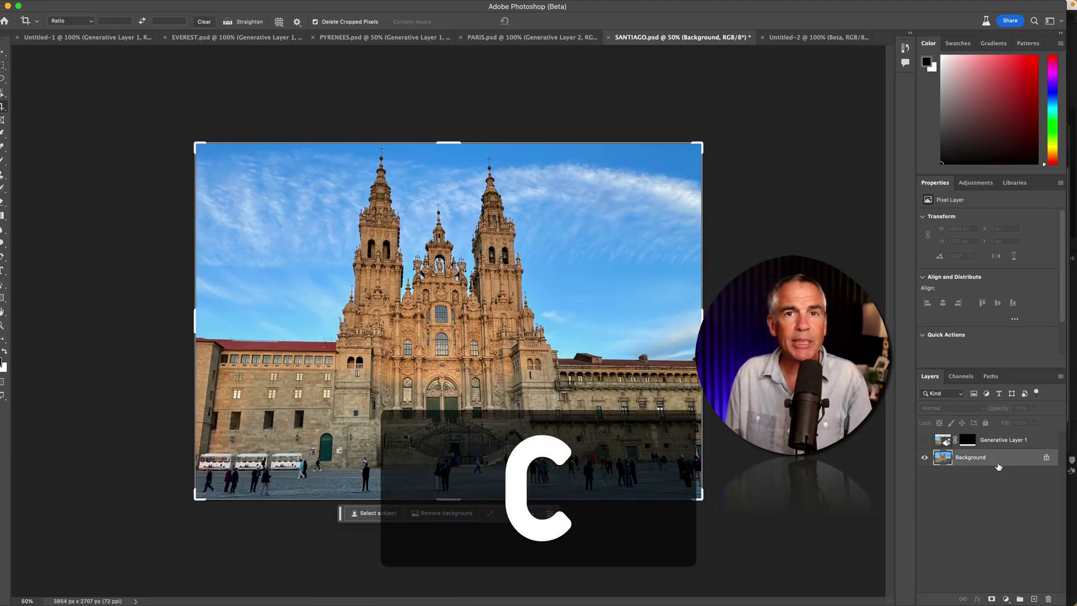
drag(456, 497, 464, 586)
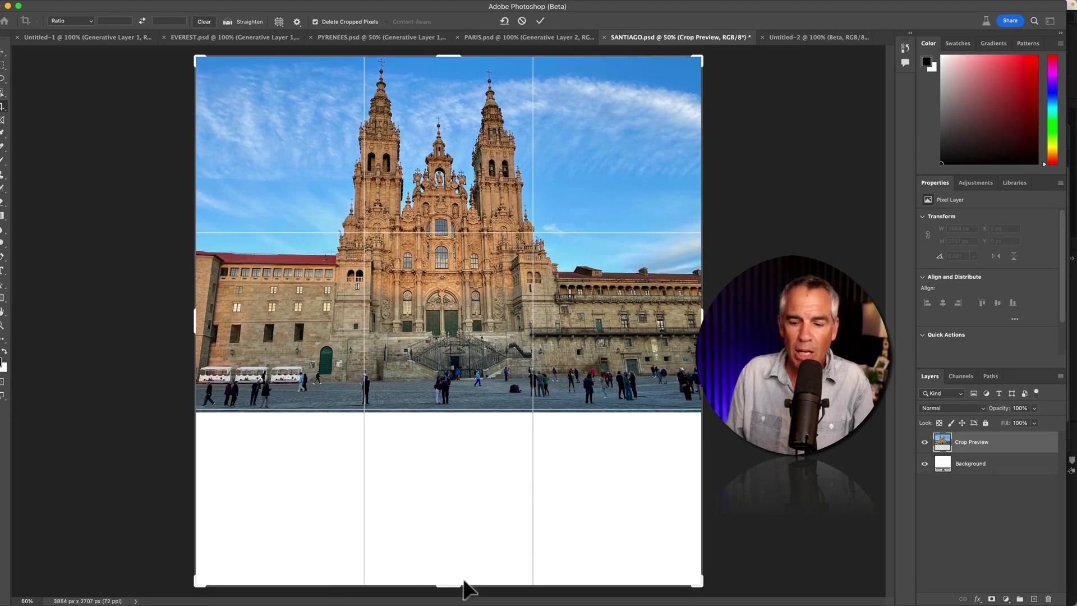
key(super+Return)
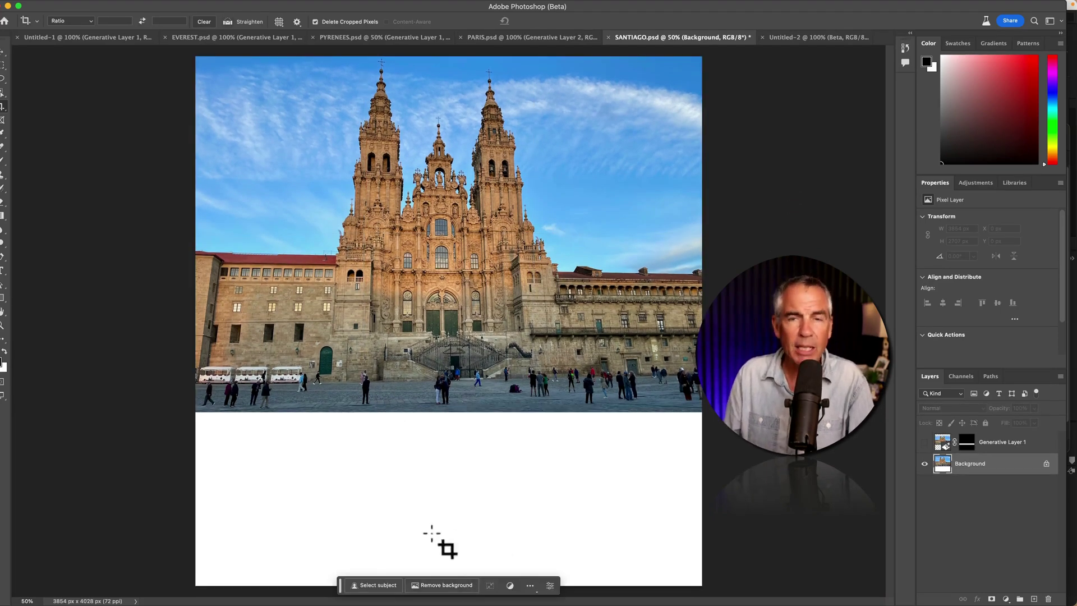
Marquee the new blank bottom area and fill it with generated cobblestone plaza
key(m)
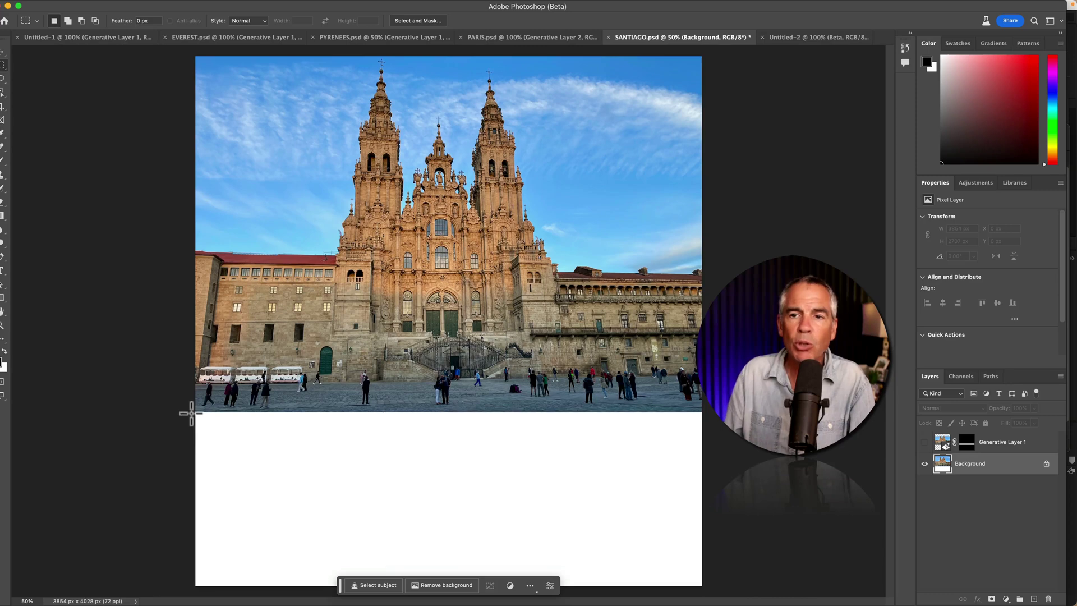
drag(232, 417, 232, 418)
drag(629, 586, 680, 590)
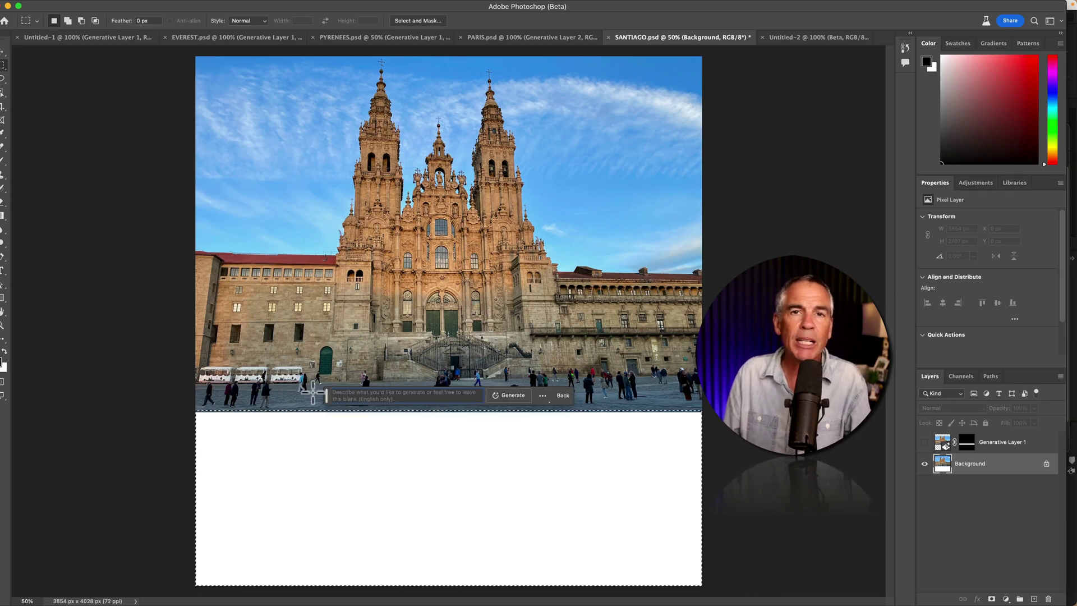
click(511, 396)
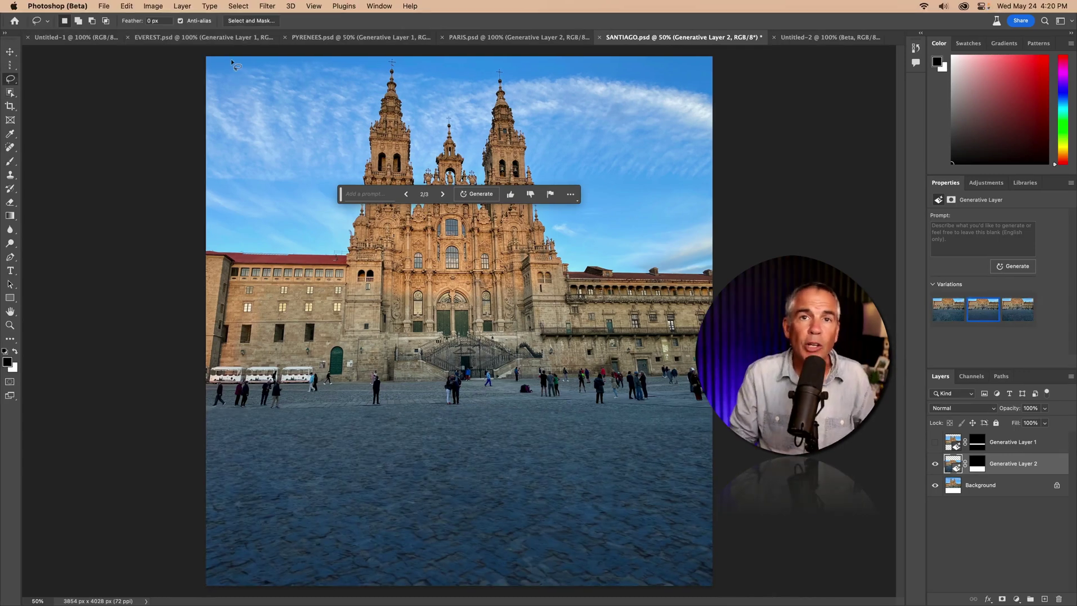
Generate a sunset reflection over the selected lower plaza and set its blend mode to Lighter Color
drag(191, 429, 706, 589)
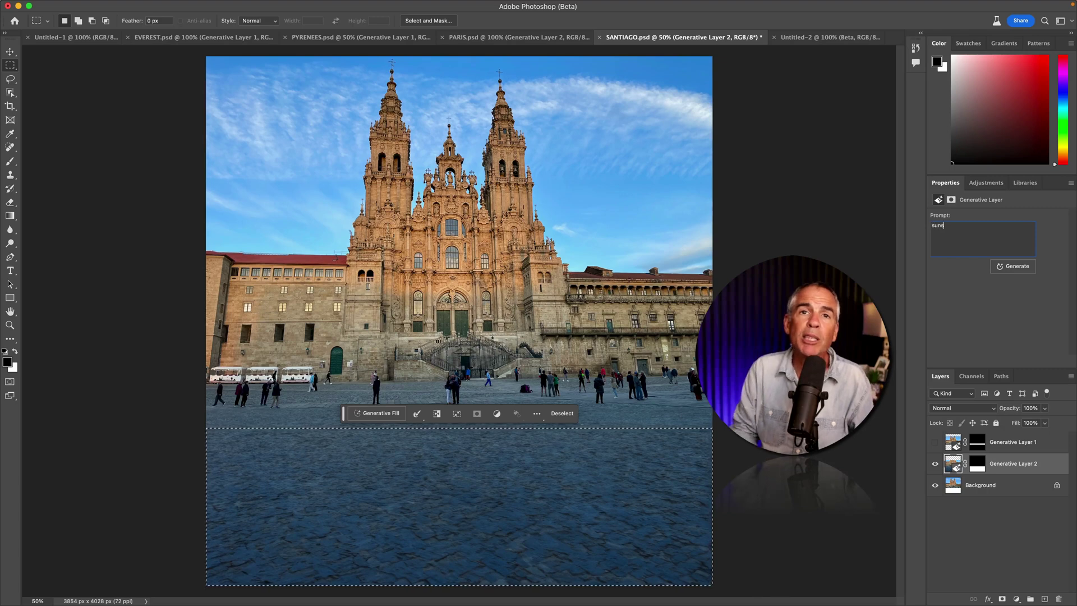
click(1029, 269)
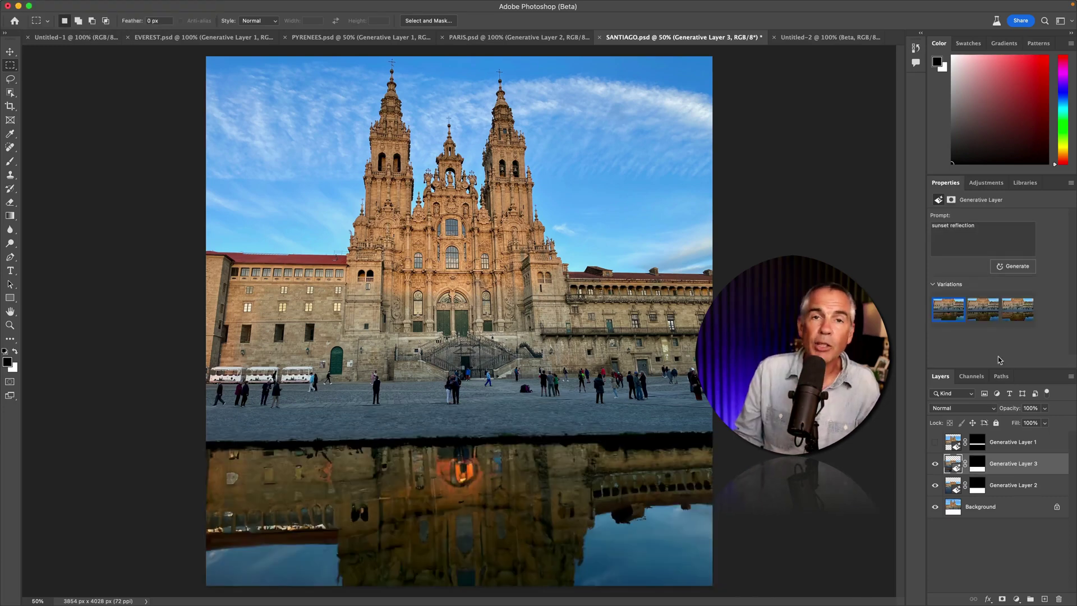
click(975, 408)
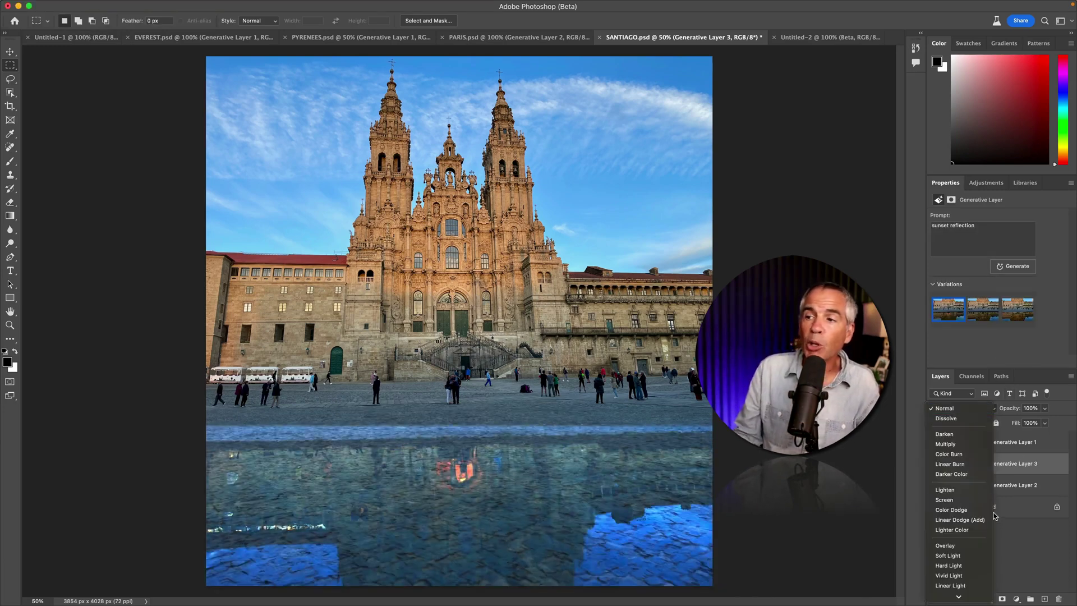
click(987, 530)
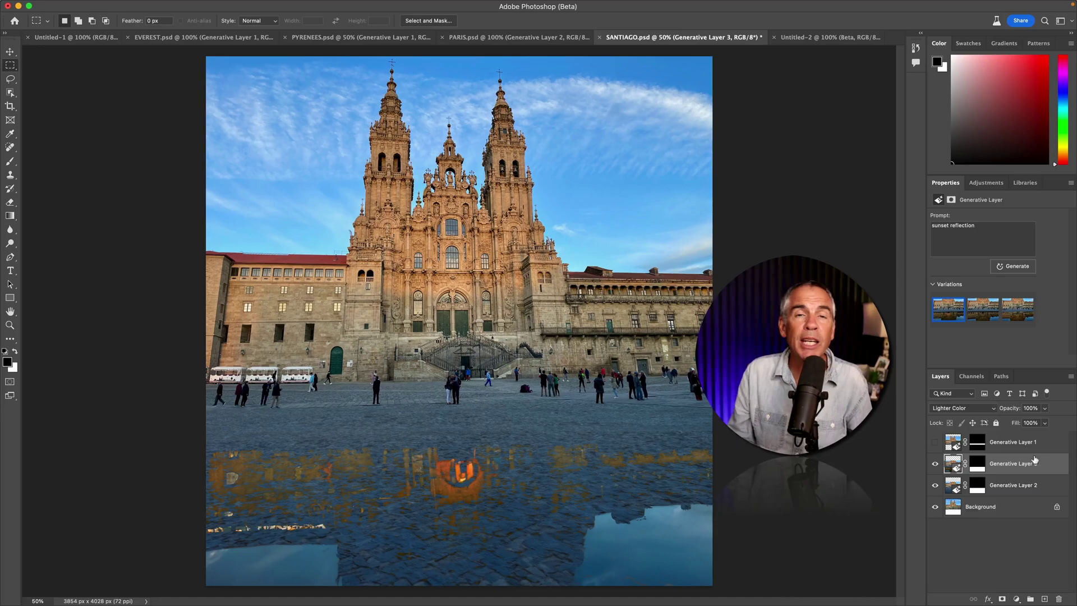